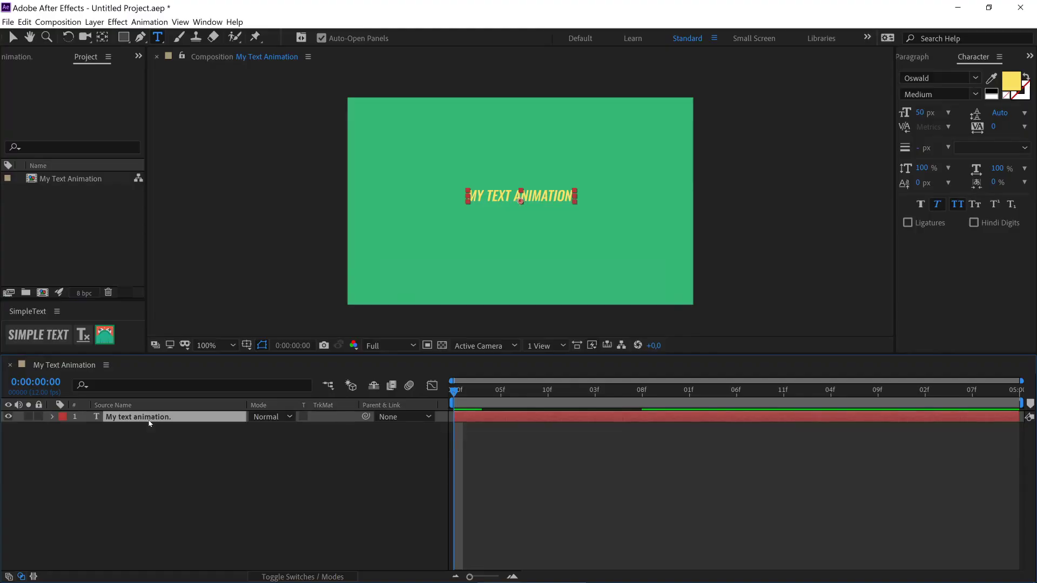
# Move the Animator ID:1 layer right to x 1072 and view its Position keyframe speed graph
pyautogui.click(38, 335)
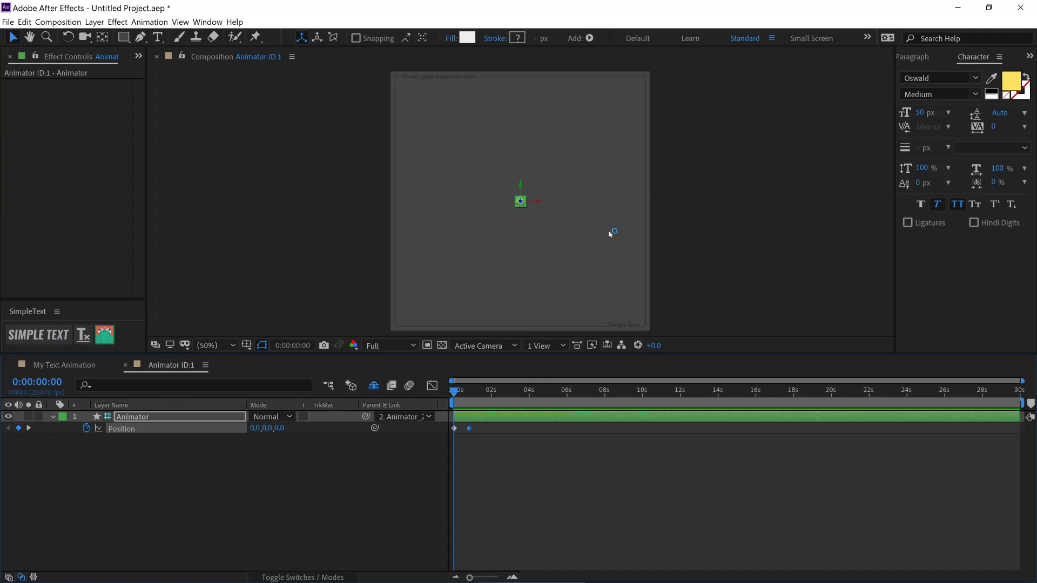
pyautogui.moveTo(521, 202); pyautogui.dragTo(666, 202)
pyautogui.click(469, 428)
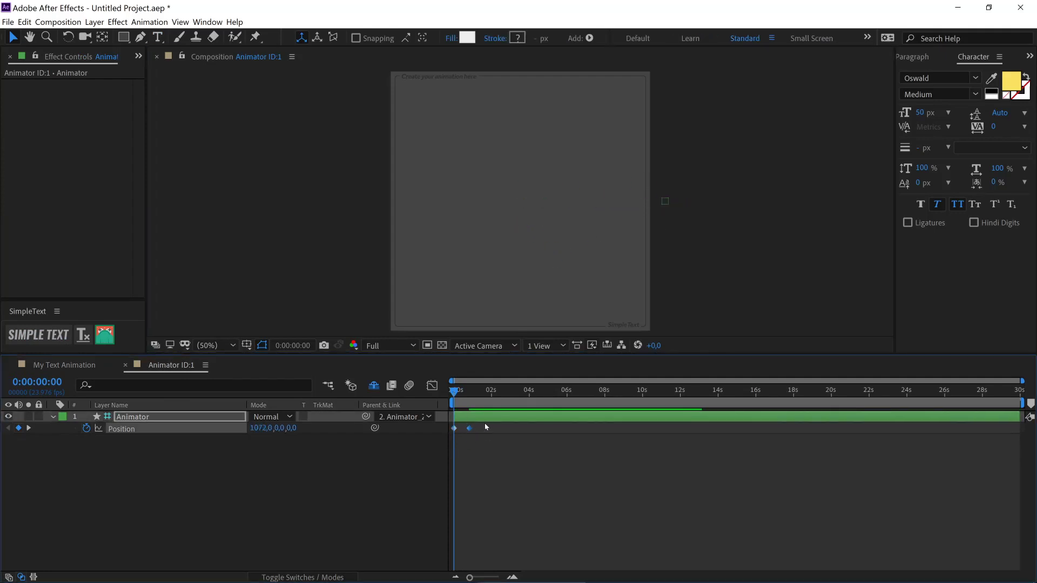
pyautogui.click(434, 389)
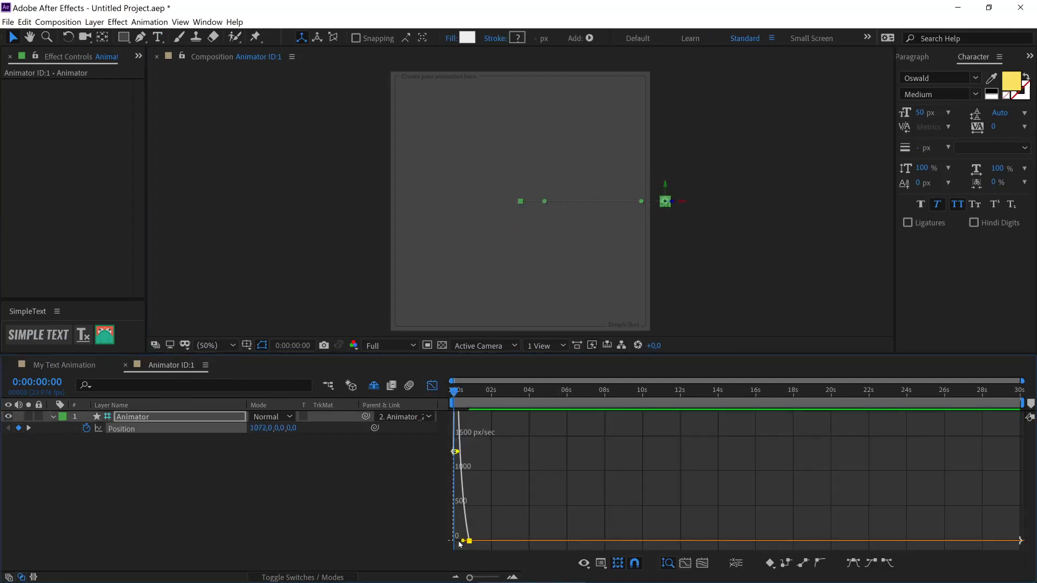
# Preview the letter-by-letter text animation in My Text Animation
pyautogui.click(78, 370)
pyautogui.click(243, 497)
pyautogui.press('space')
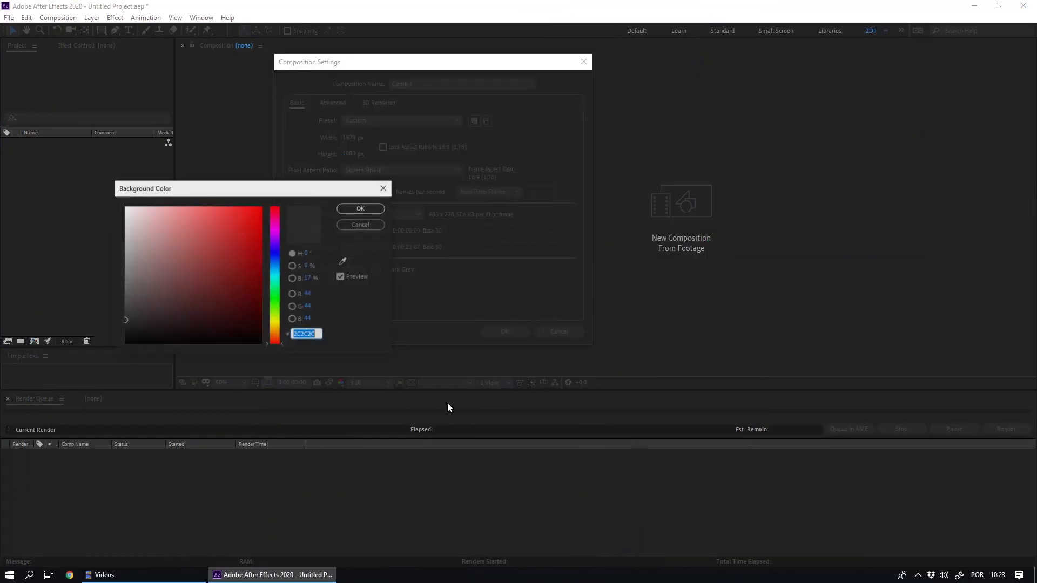
# Create the 1920×1080 Comp 1 with a Deep Royal Blue 155582 background
pyautogui.click(275, 265)
pyautogui.click(240, 273)
pyautogui.press('Return')
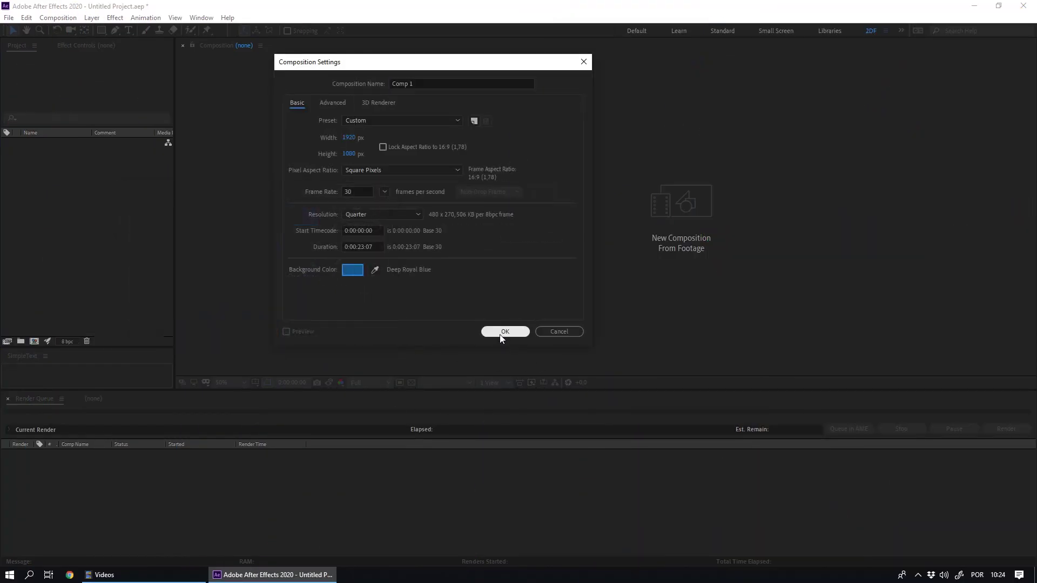
pyautogui.click(503, 331)
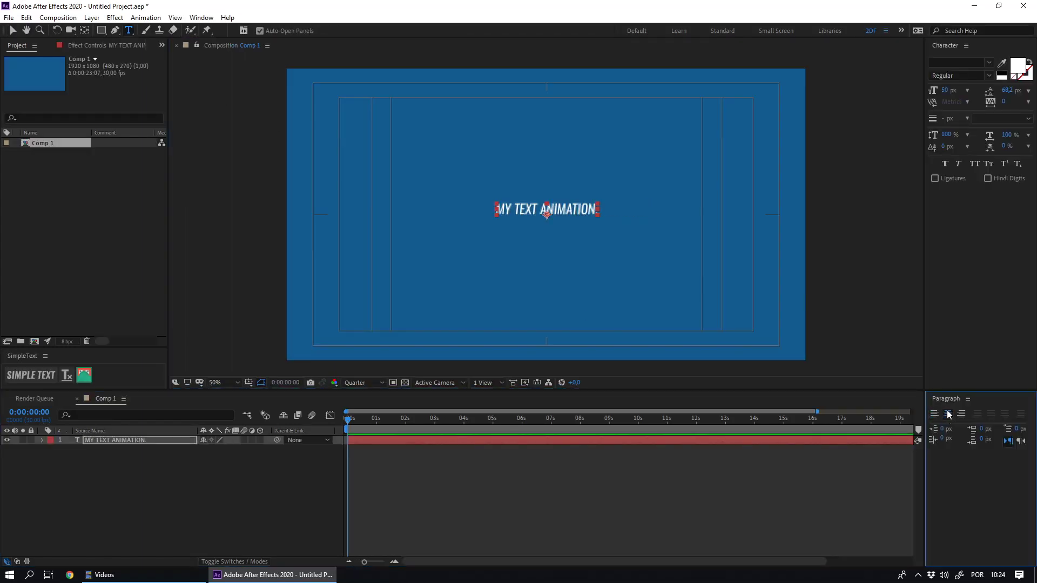
pyautogui.click(1017, 65)
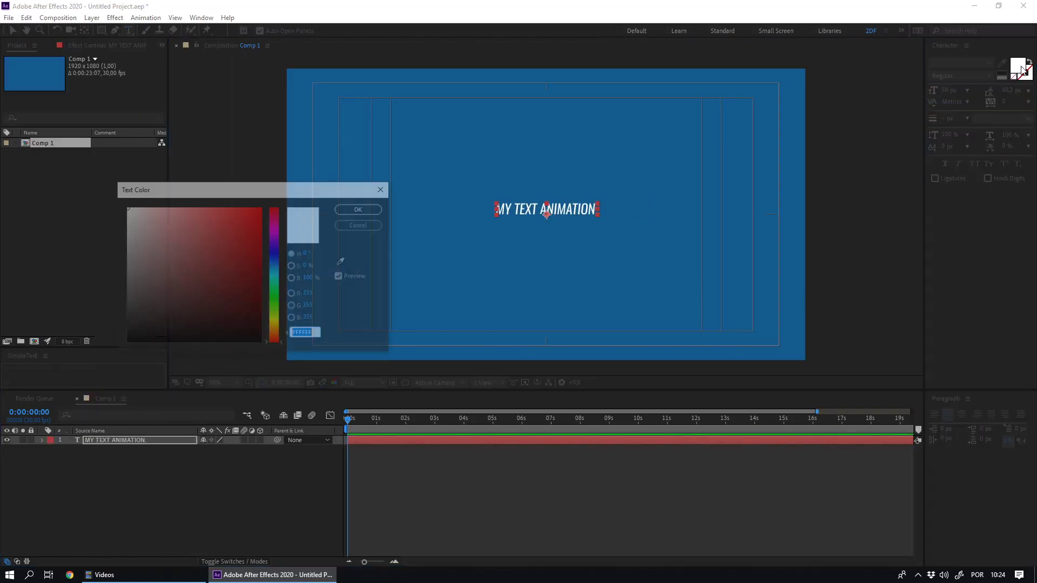
# Make the MY TEXT ANIMATION fill yellow and apply 2DF SimpleText with Delay 0,050
pyautogui.click(275, 322)
pyautogui.click(238, 238)
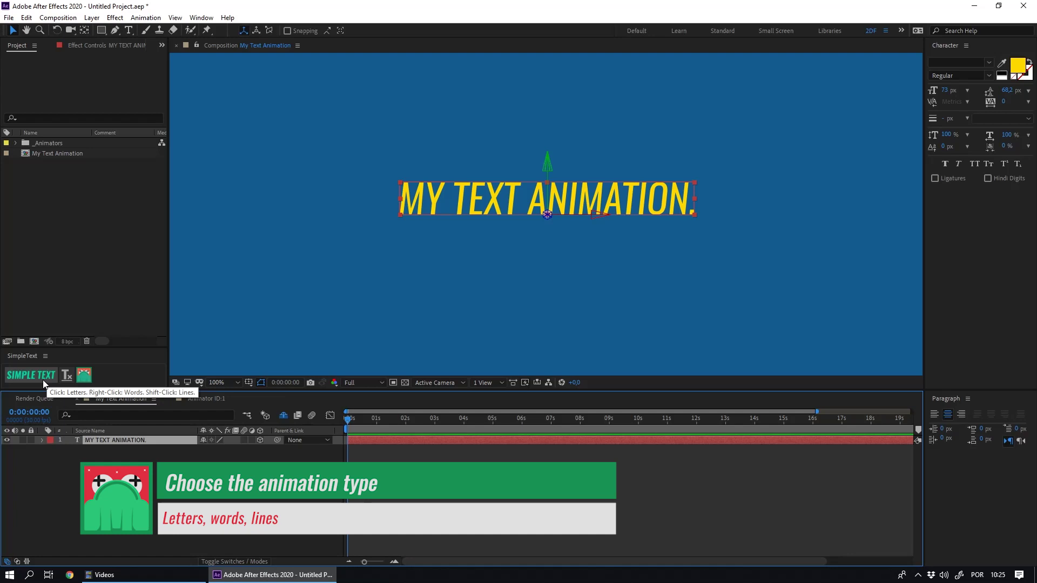
pyautogui.click(42, 377)
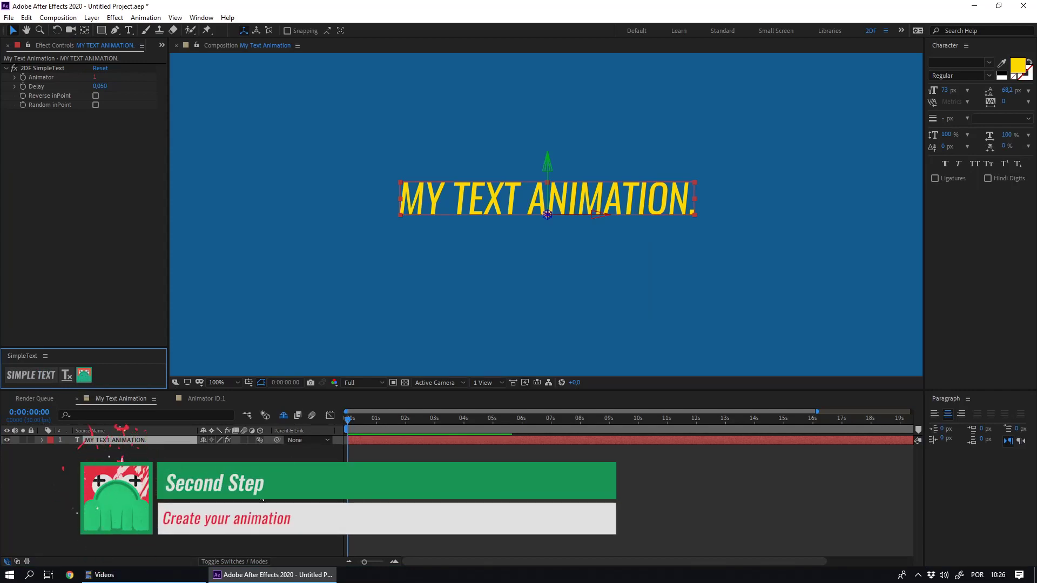
pyautogui.click(199, 400)
pyautogui.click(112, 439)
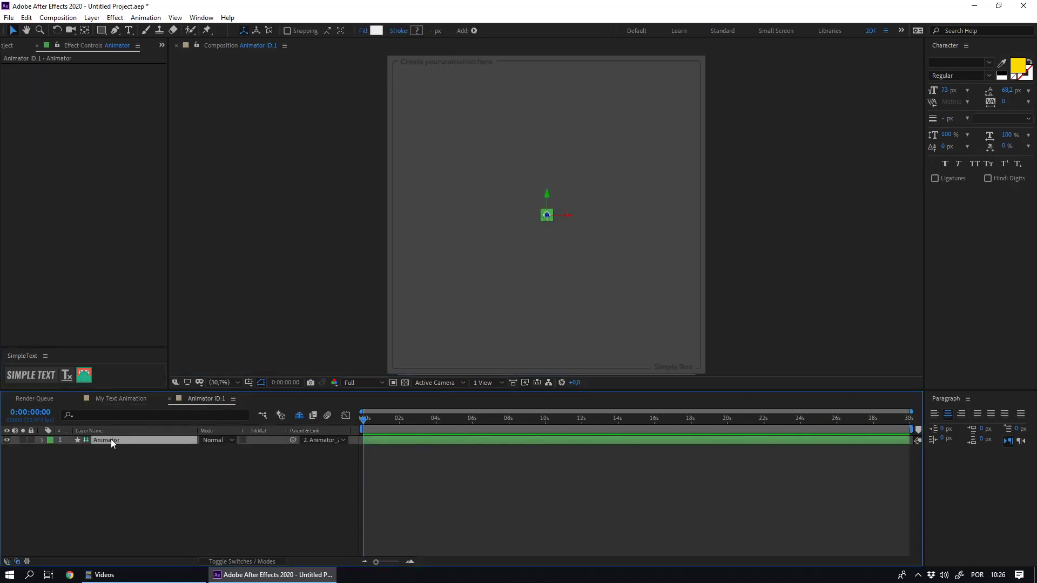
pyautogui.press('u')
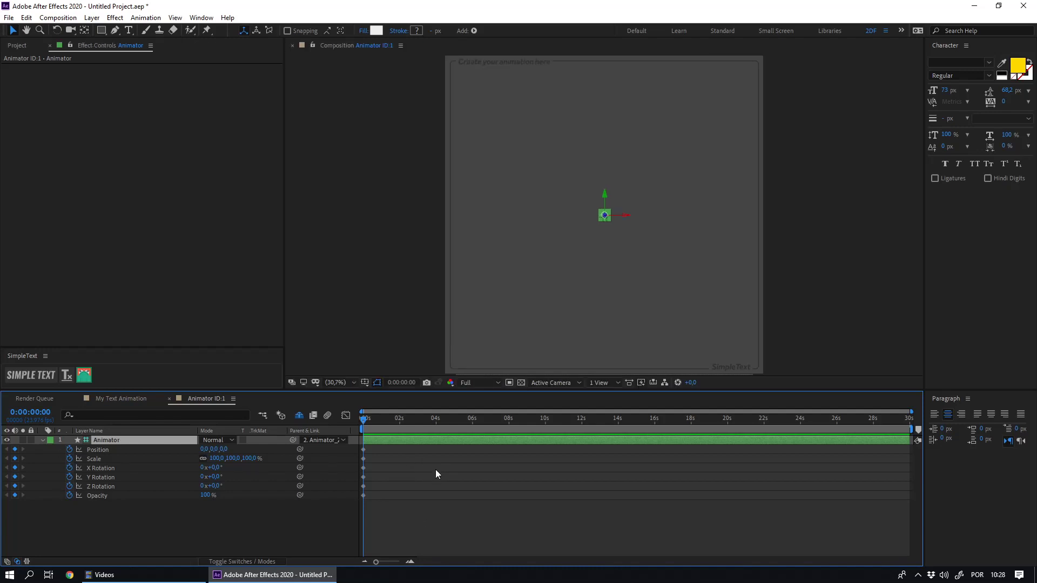
pyautogui.click(127, 400)
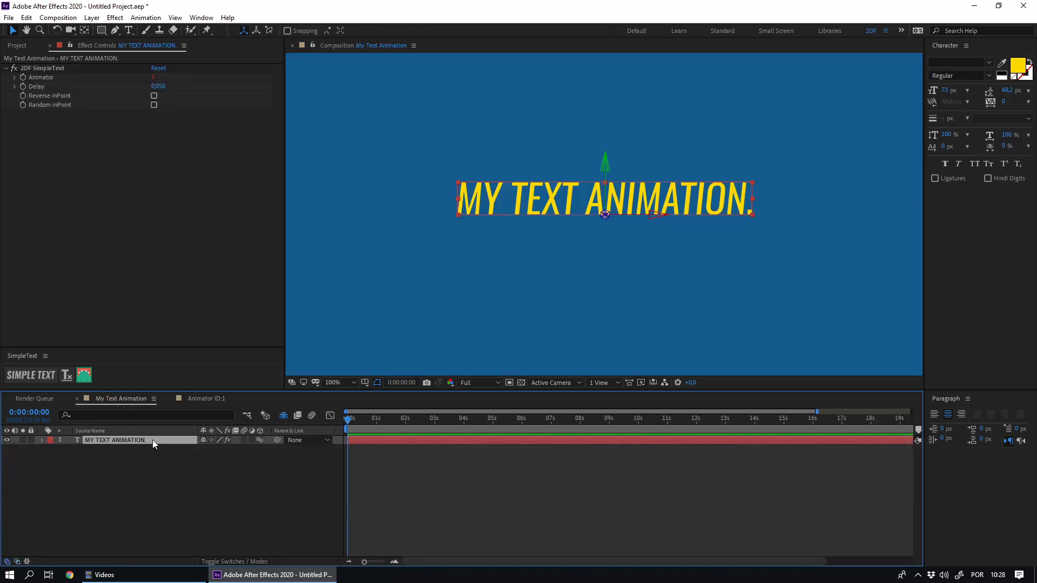
# Lock the My Text Animation viewer, add a second viewer showing Animator ID:1, and preview
pyautogui.click(313, 46)
pyautogui.click(374, 46)
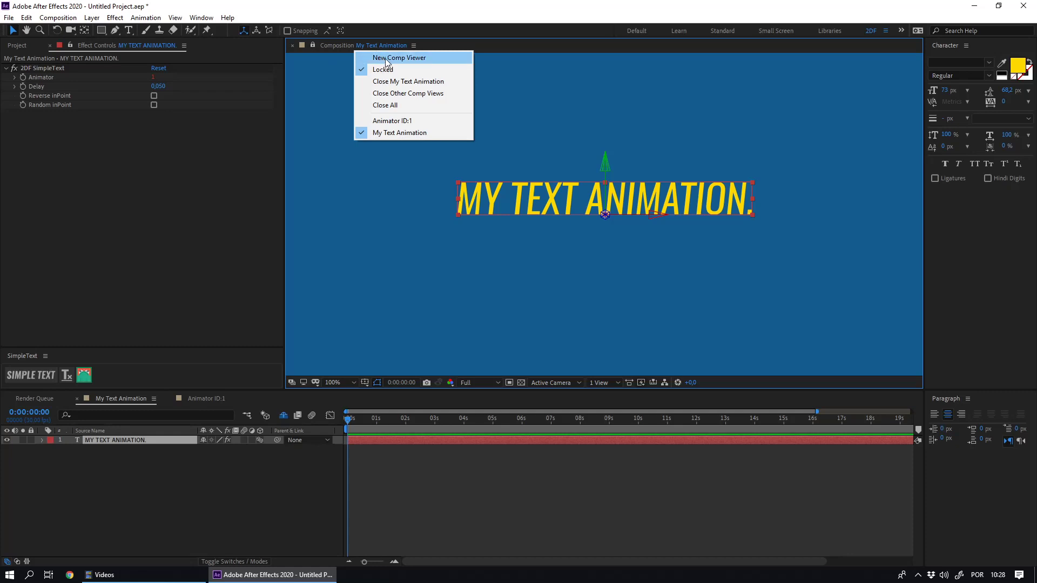
pyautogui.click(387, 57)
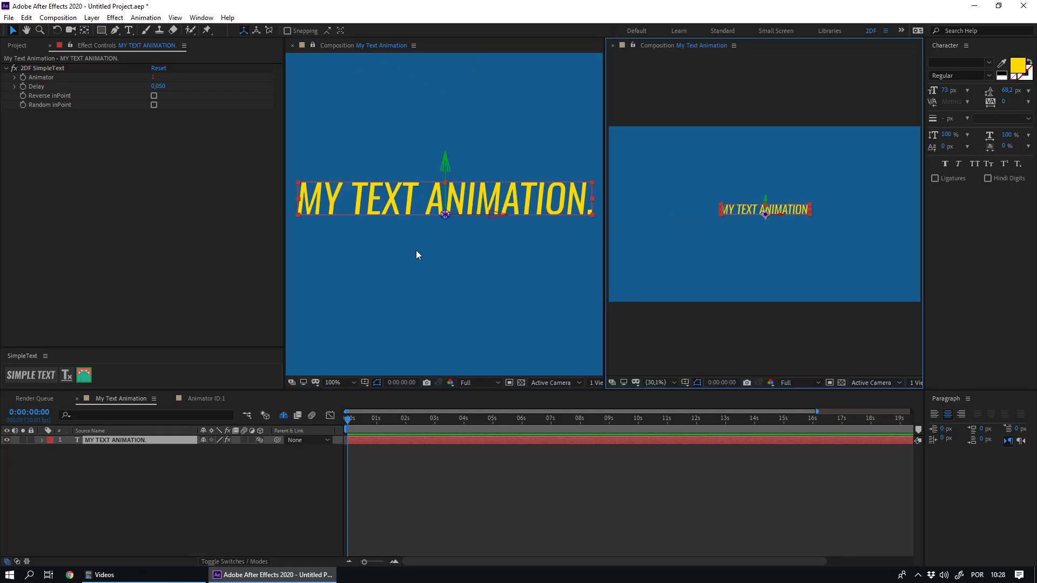
pyautogui.click(200, 400)
pyautogui.click(355, 516)
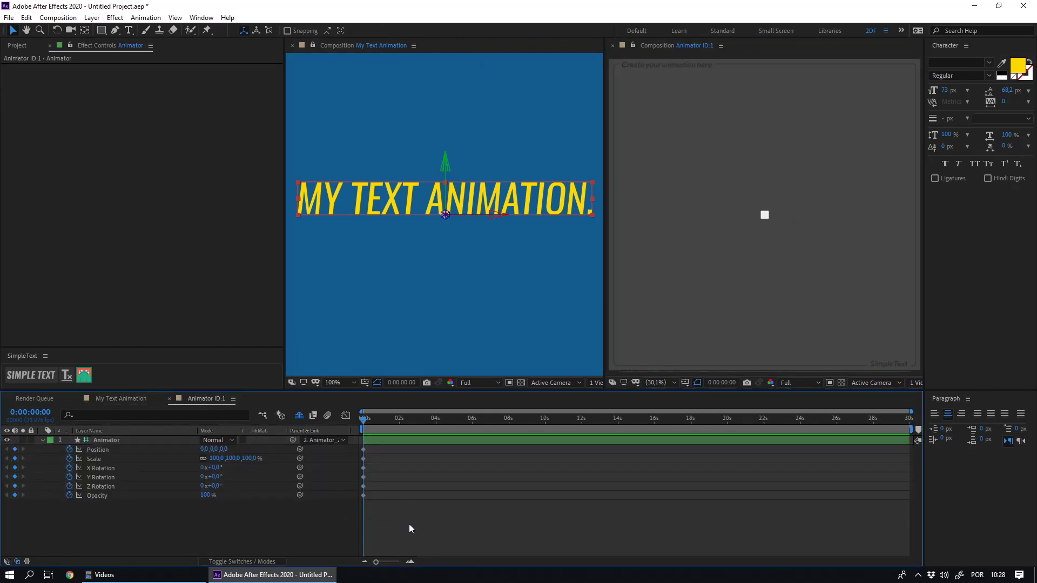
pyautogui.press('space')
# Create a curved Bezier motion path for the Animator from 790.6,551.4 to 0,0 at 0:20
pyautogui.click(14, 448)
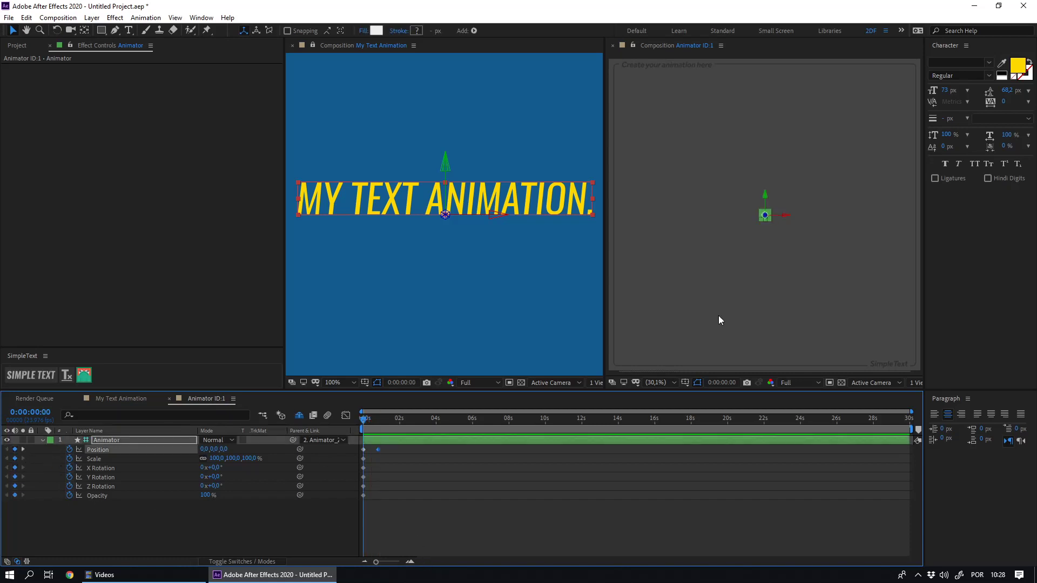
pyautogui.press('k')
pyautogui.moveTo(764, 214); pyautogui.dragTo(892, 303)
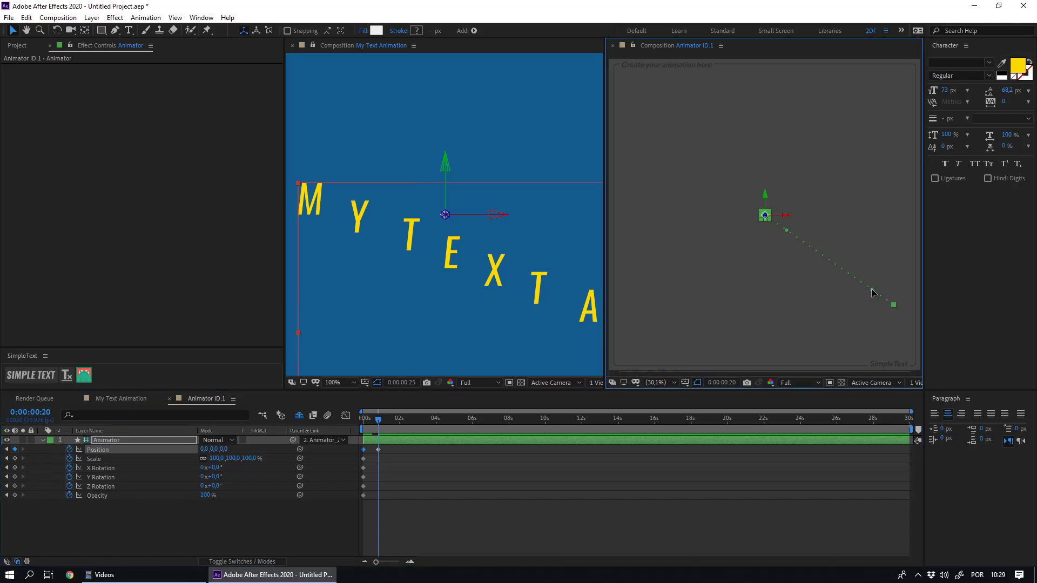
pyautogui.moveTo(894, 305); pyautogui.dragTo(895, 231)
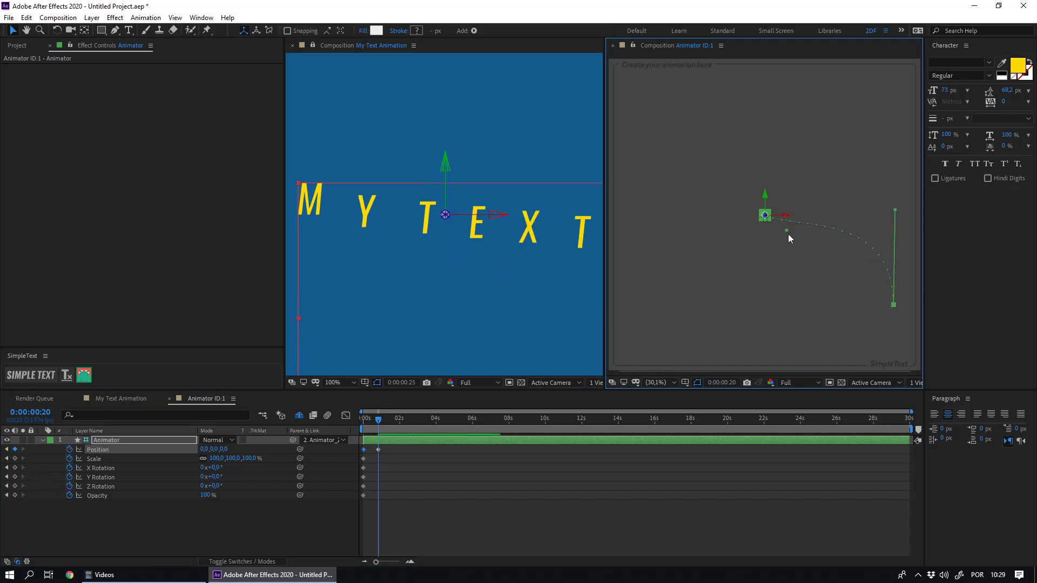
pyautogui.moveTo(788, 229); pyautogui.dragTo(839, 216)
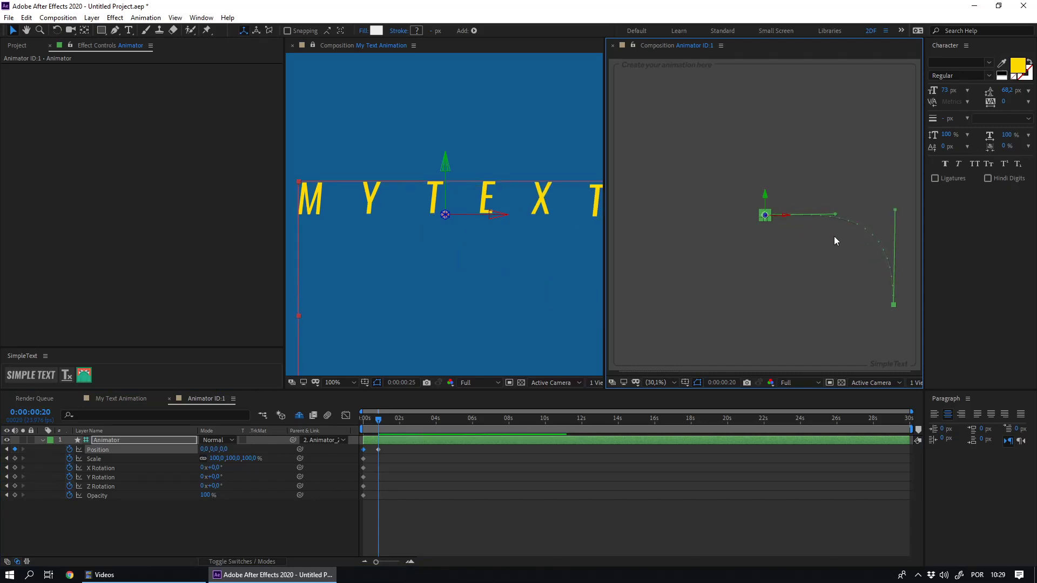
pyautogui.moveTo(893, 210); pyautogui.dragTo(888, 241)
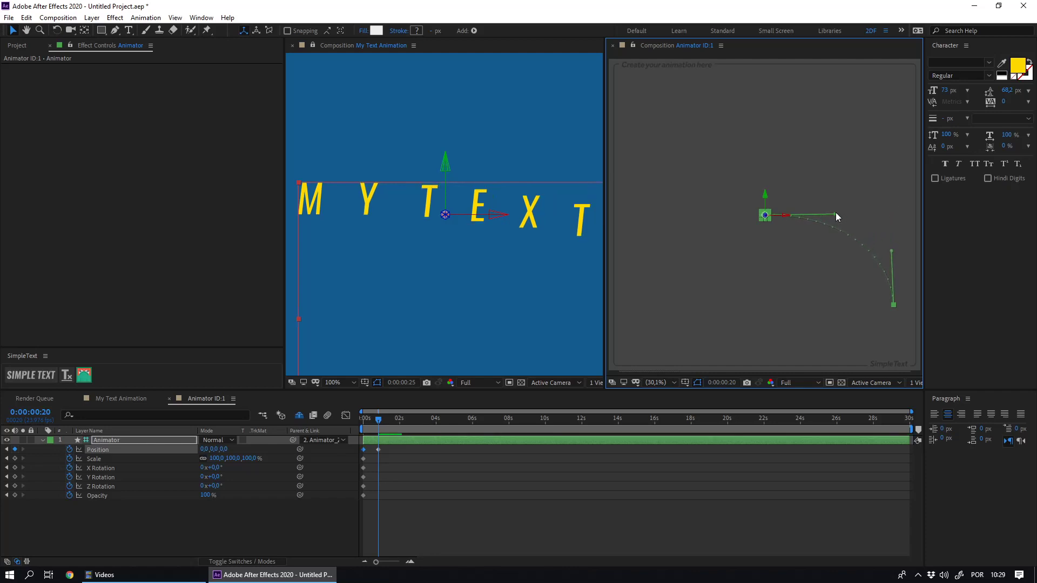
pyautogui.moveTo(835, 214); pyautogui.dragTo(844, 215)
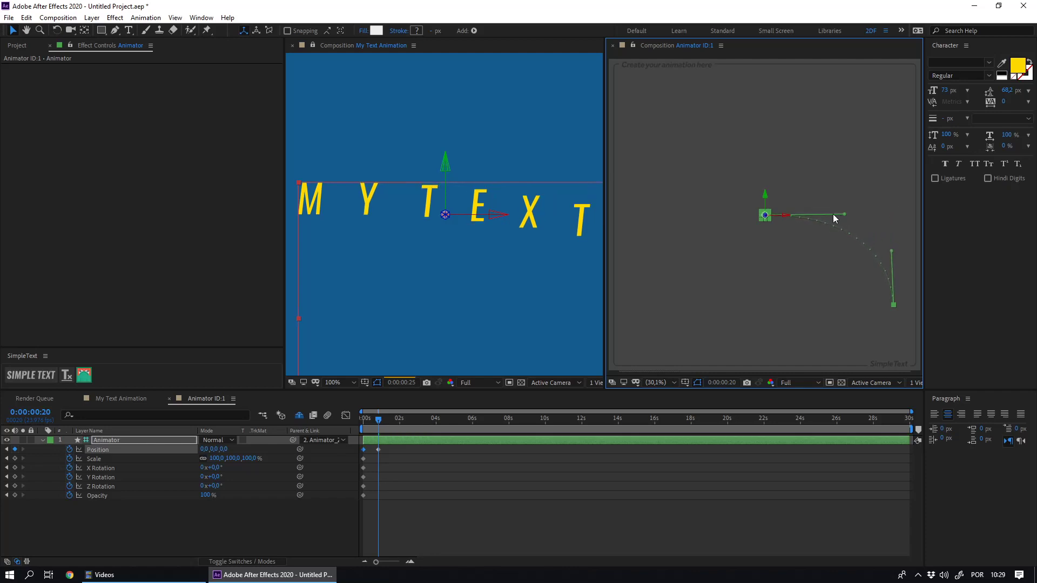
# Ease the Animator's Position speed down toward zero, then rewind My Text Animation
pyautogui.click(378, 458)
pyautogui.click(346, 415)
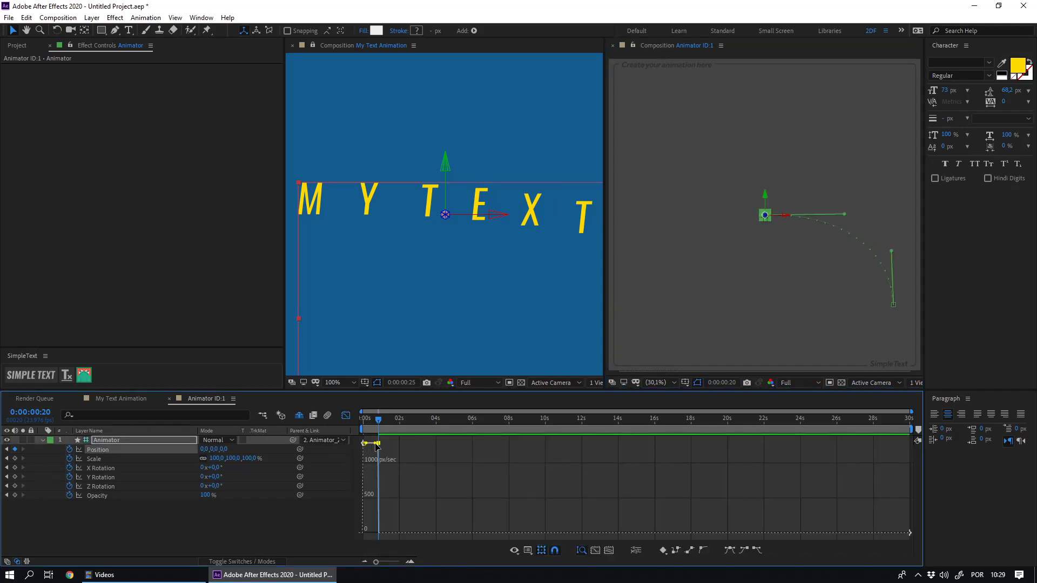
pyautogui.moveTo(377, 444); pyautogui.dragTo(362, 565)
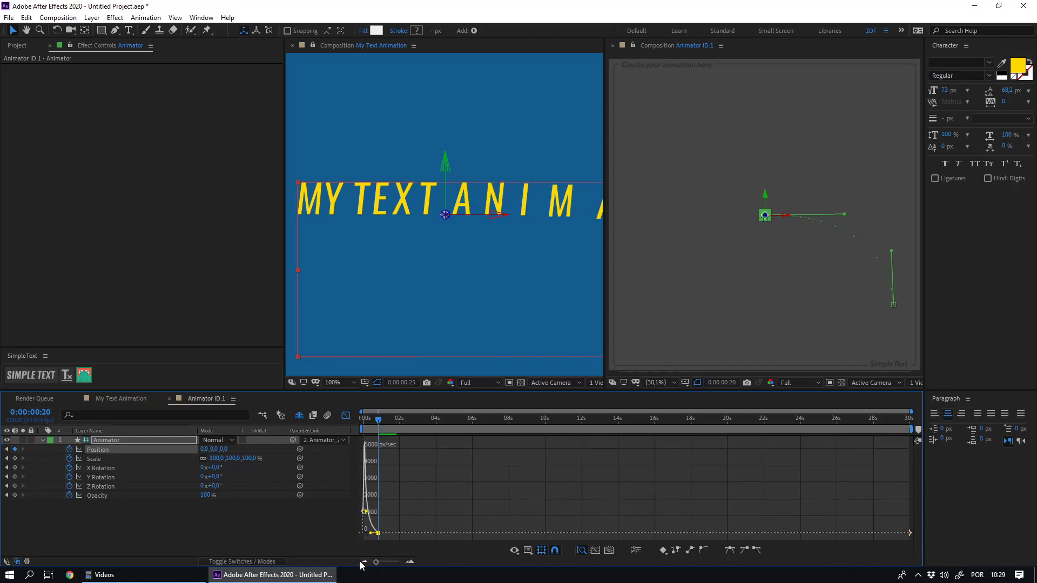
pyautogui.click(135, 401)
pyautogui.press('Home')
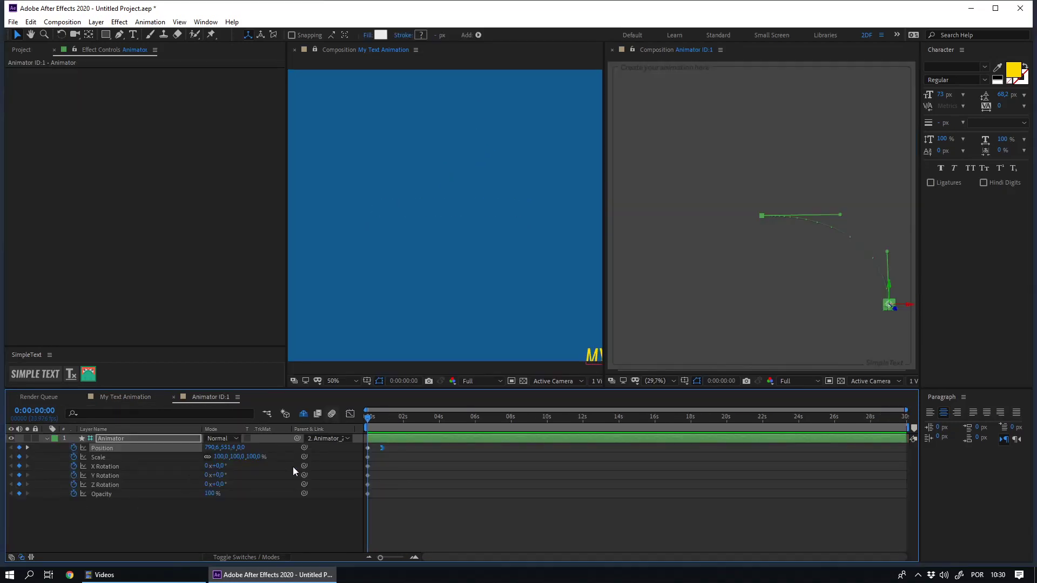
# Keyframe the Animator's Z Rotation at 0:20 with a 90° value at the start
pyautogui.press('k')
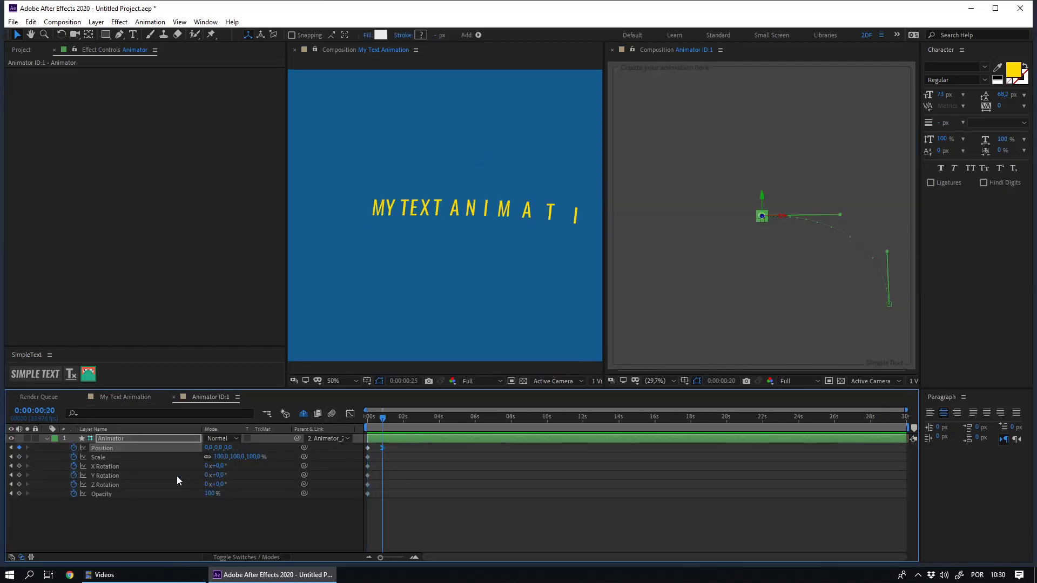
pyautogui.click(18, 485)
pyautogui.press('j')
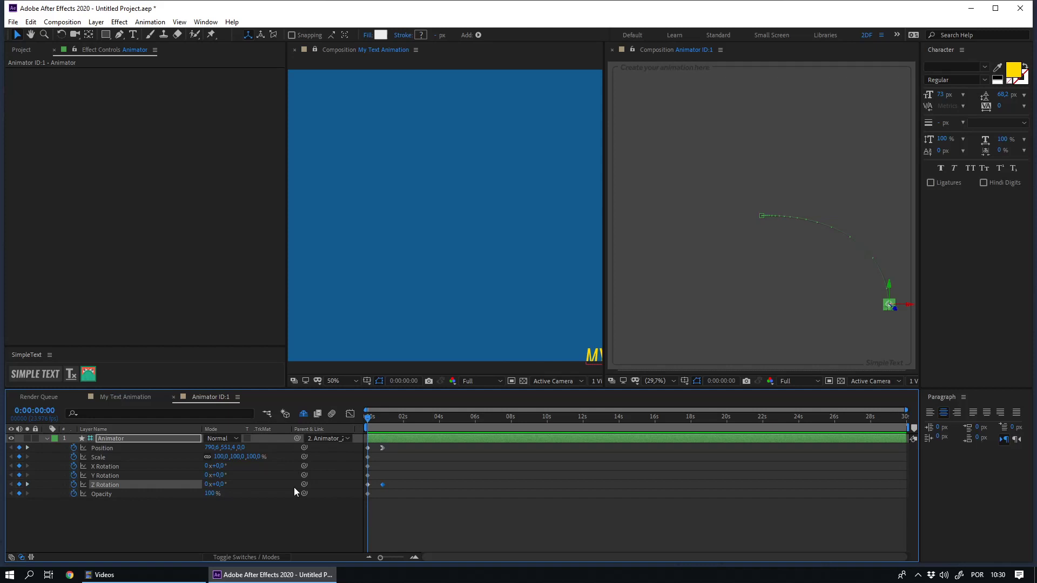
pyautogui.moveTo(222, 488); pyautogui.dragTo(231, 491)
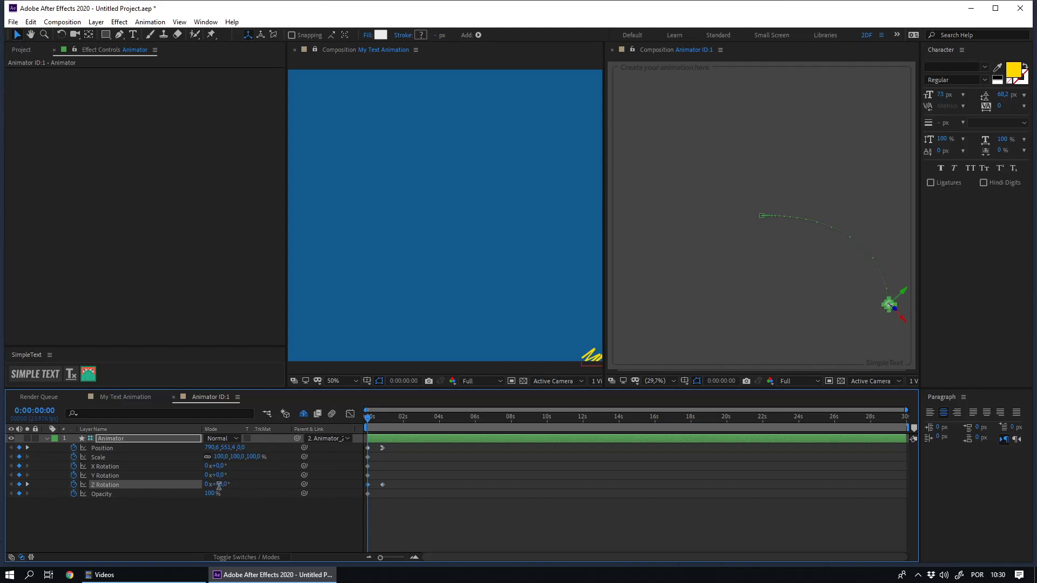
pyautogui.write('0')
pyautogui.press('Return')
# Retime the Position and Z Rotation end keyframes to about 20 frames and preview
pyautogui.click(381, 447)
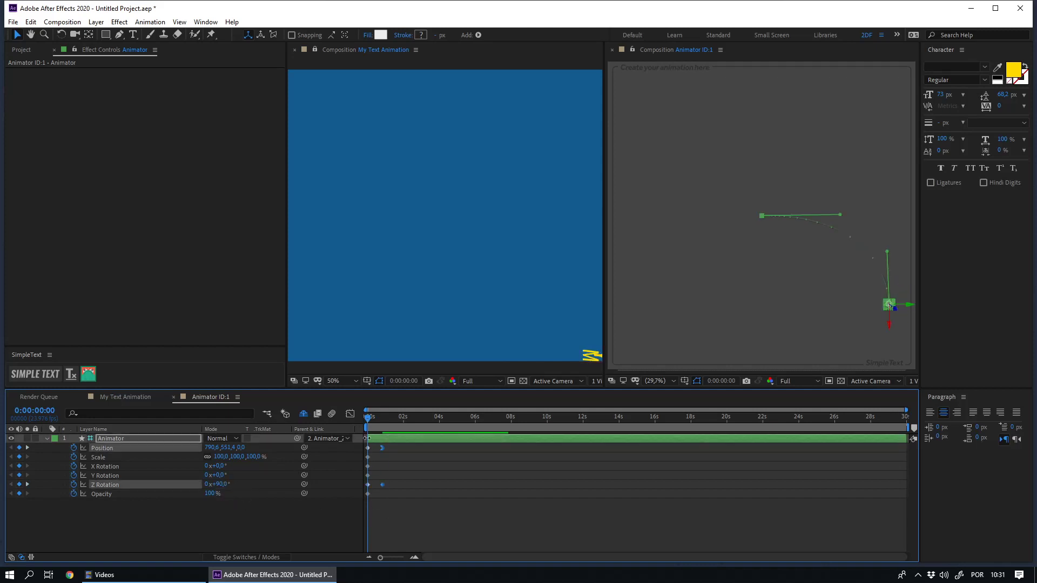
pyautogui.click(350, 414)
pyautogui.moveTo(416, 534); pyautogui.dragTo(378, 513)
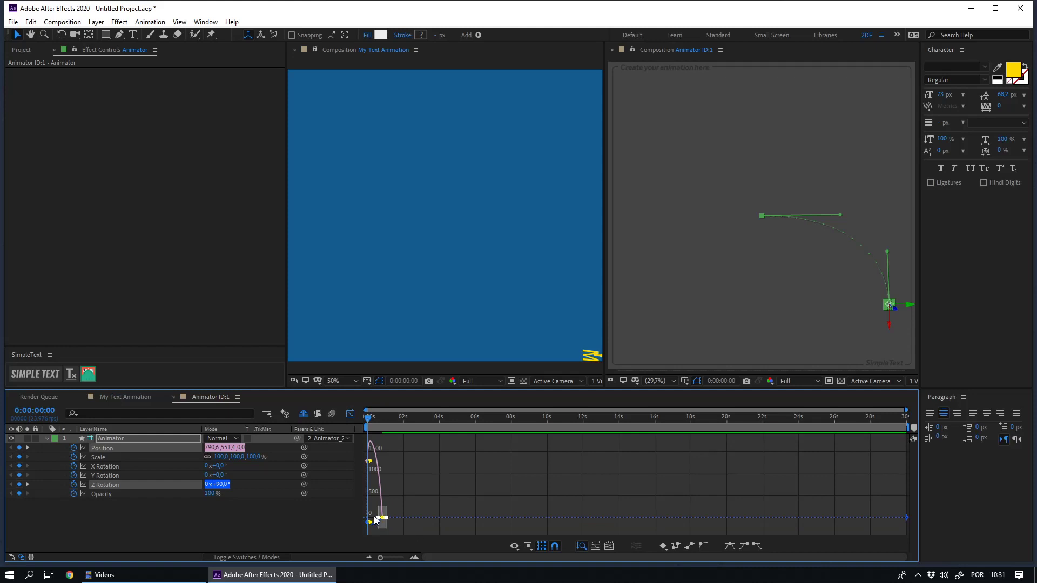
pyautogui.scroll(3, 395, 508)
pyautogui.moveTo(461, 521); pyautogui.dragTo(427, 523)
pyautogui.press('space')
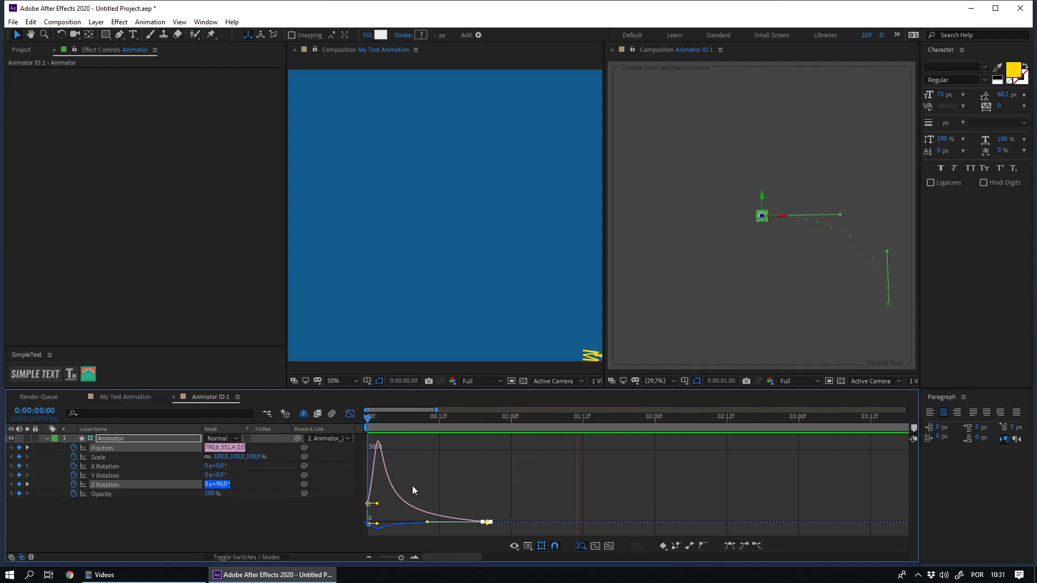
pyautogui.click(350, 413)
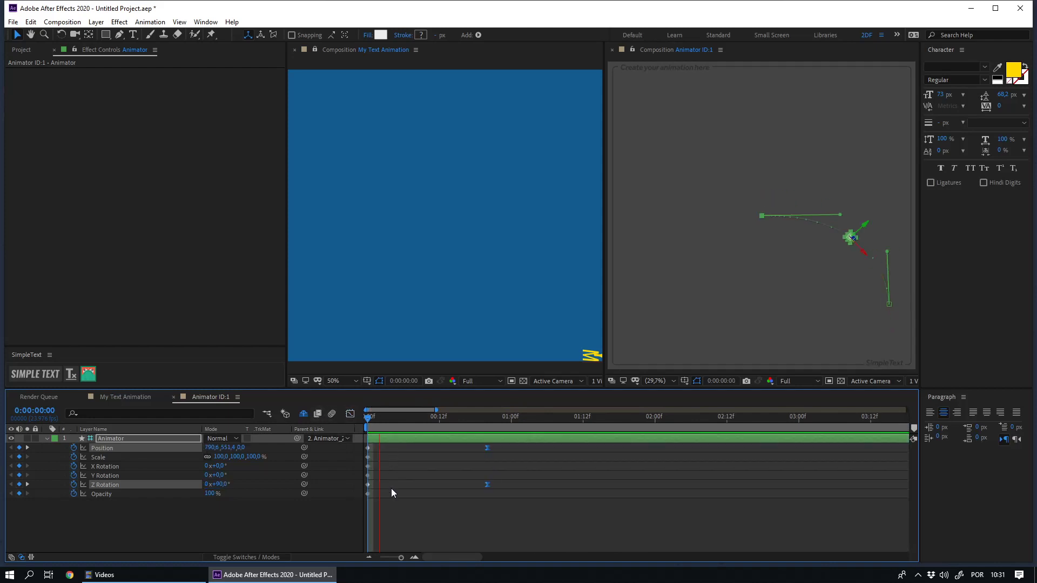
# Enable Always Preview This View and play the My Text Animation composition
pyautogui.click(397, 523)
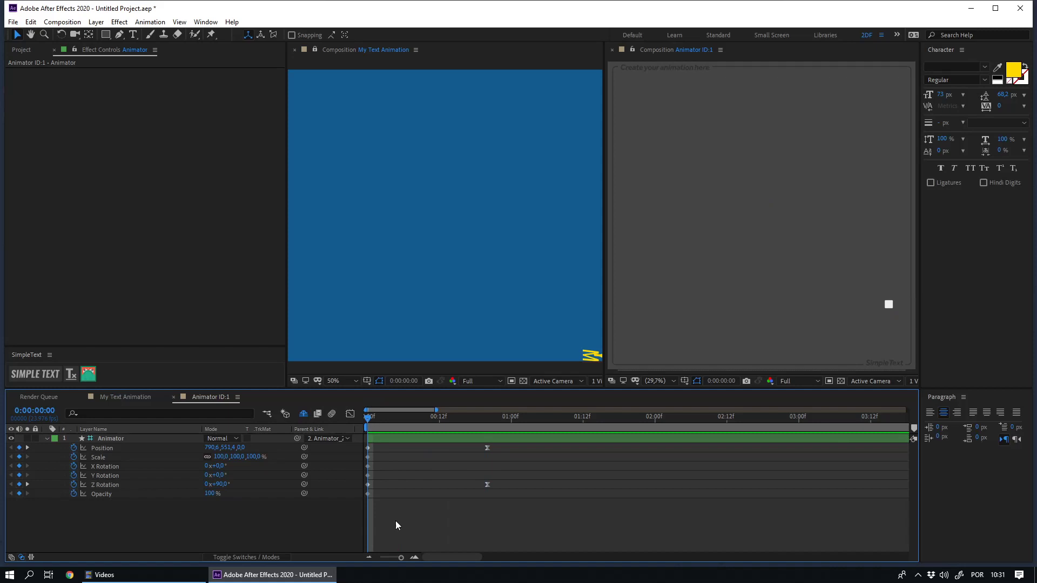
pyautogui.click(294, 382)
pyautogui.click(306, 536)
pyautogui.press('space')
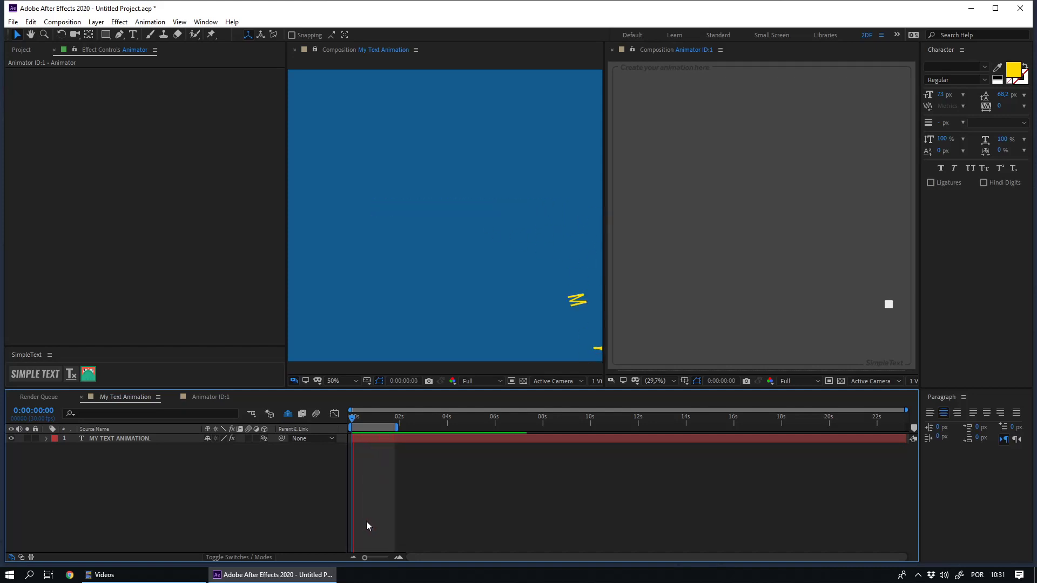
# Close the Animator ID:1 viewer, widen the comp view, and select the text's 2DF SimpleText effect
pyautogui.click(369, 522)
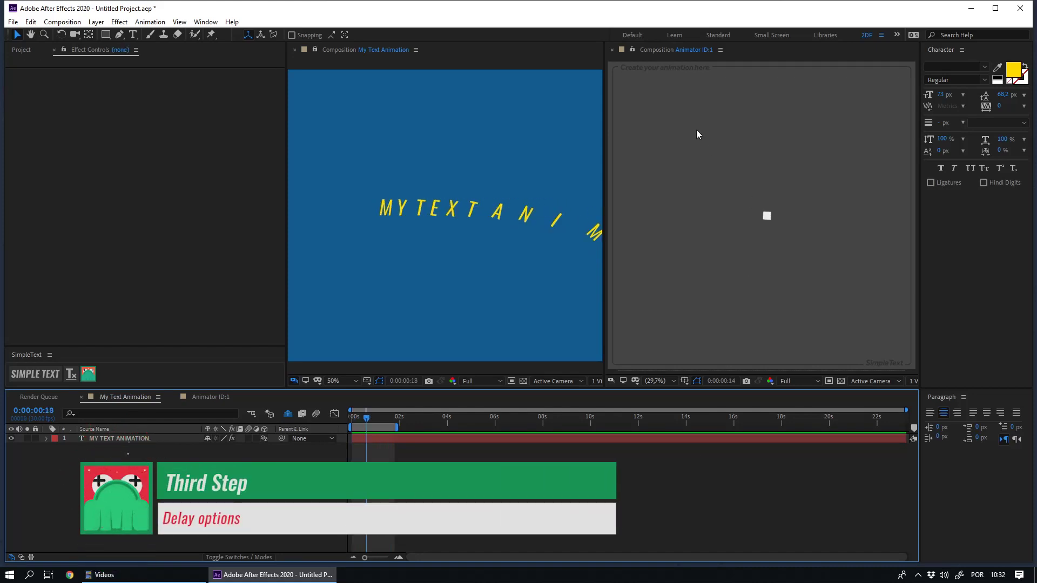
pyautogui.click(610, 50)
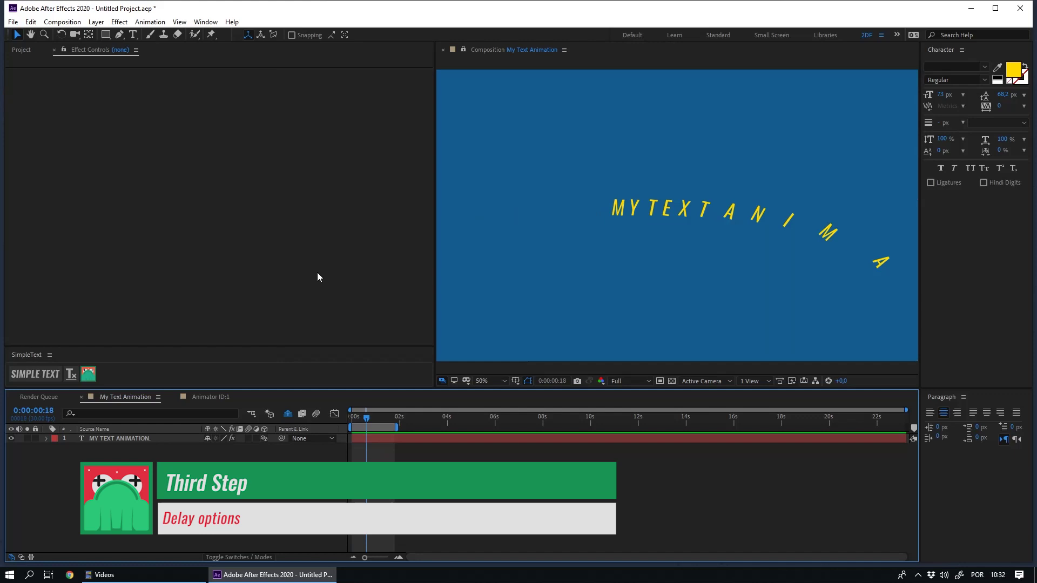
pyautogui.moveTo(434, 300); pyautogui.dragTo(119, 242)
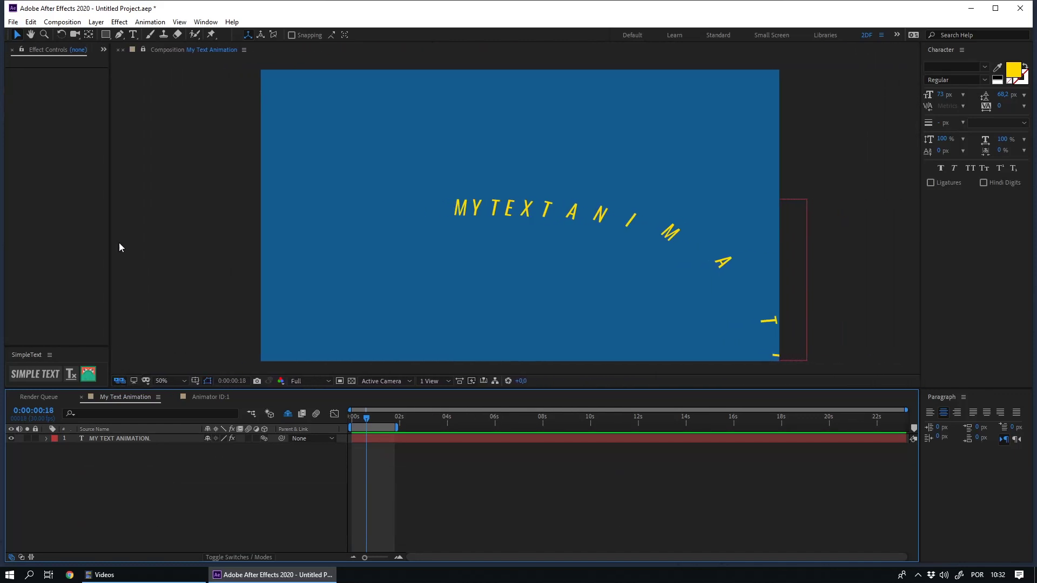
pyautogui.click(114, 439)
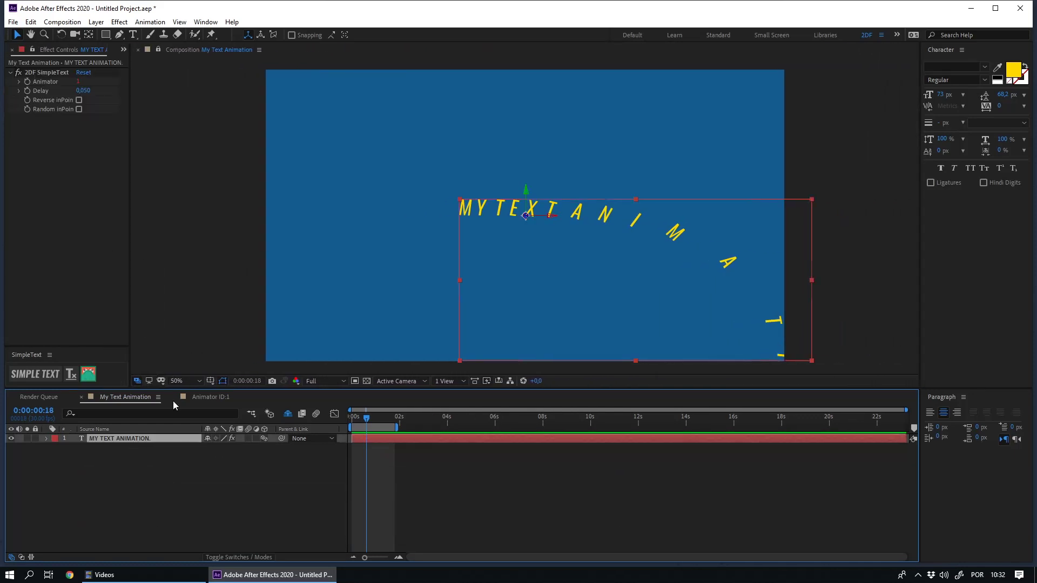
pyautogui.click(49, 50)
pyautogui.click(45, 71)
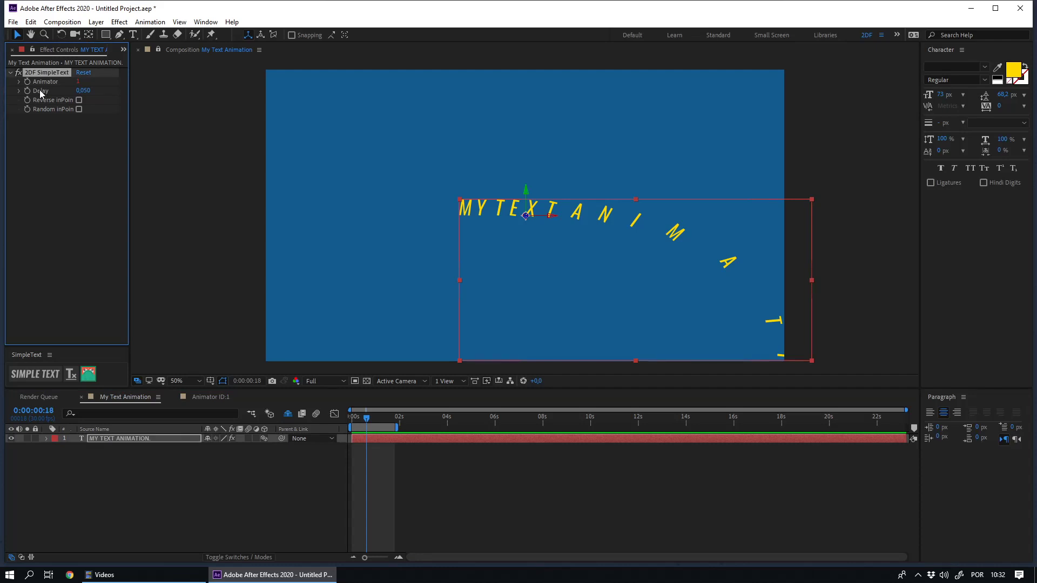
# Change the SimpleText Delay to 1, then 0,010, previewing each result
pyautogui.press('space')
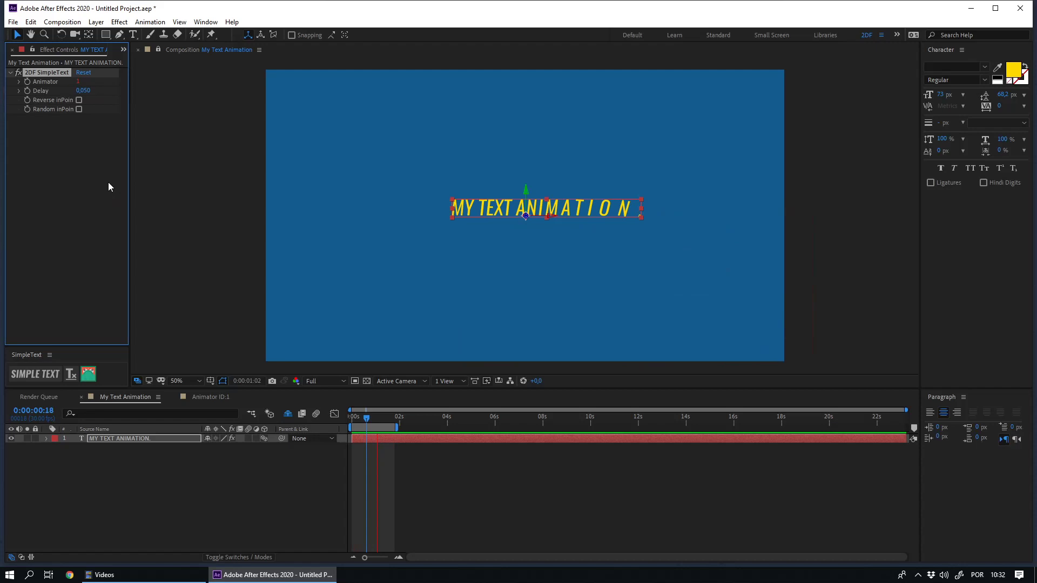
pyautogui.click(92, 157)
pyautogui.write('1')
pyautogui.press('Return')
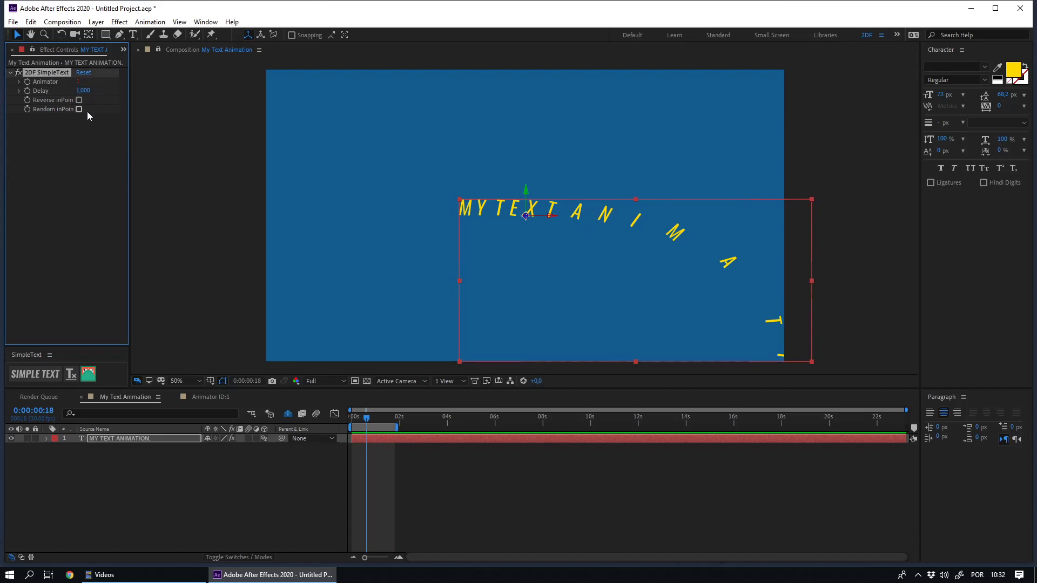
pyautogui.press('space')
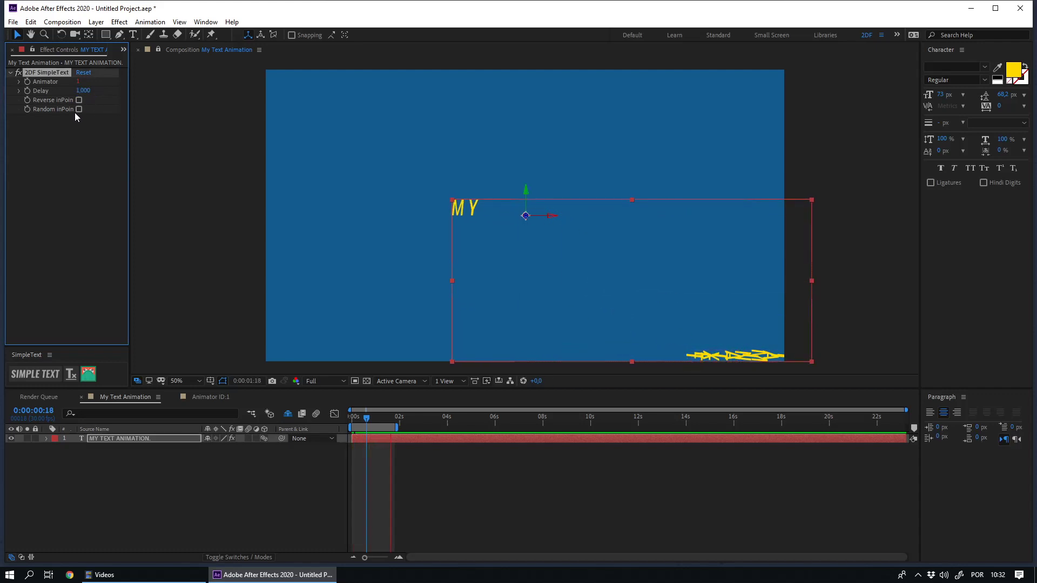
pyautogui.click(80, 91)
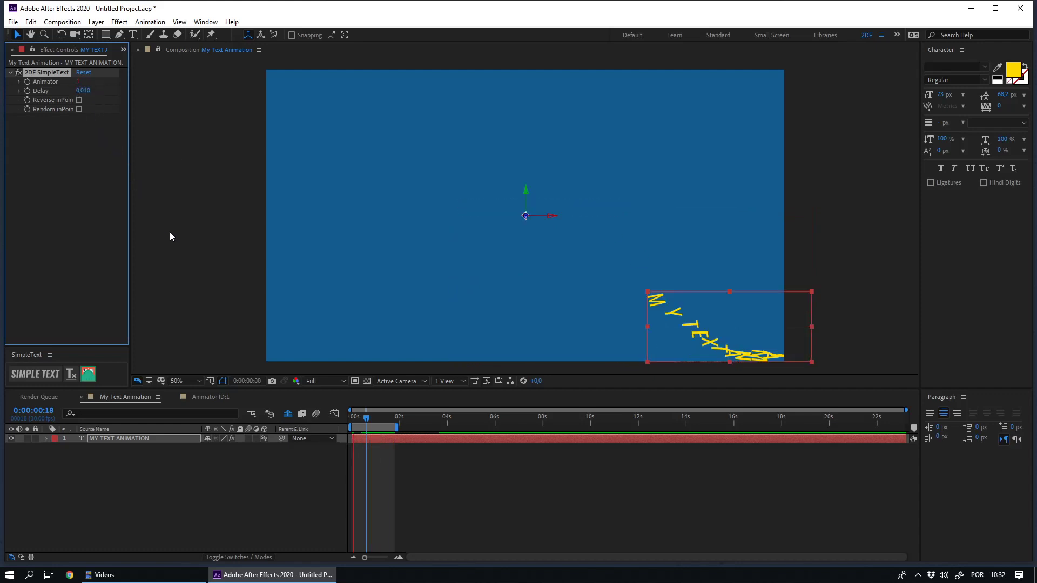
pyautogui.click(268, 501)
pyautogui.click(98, 439)
pyautogui.press('space')
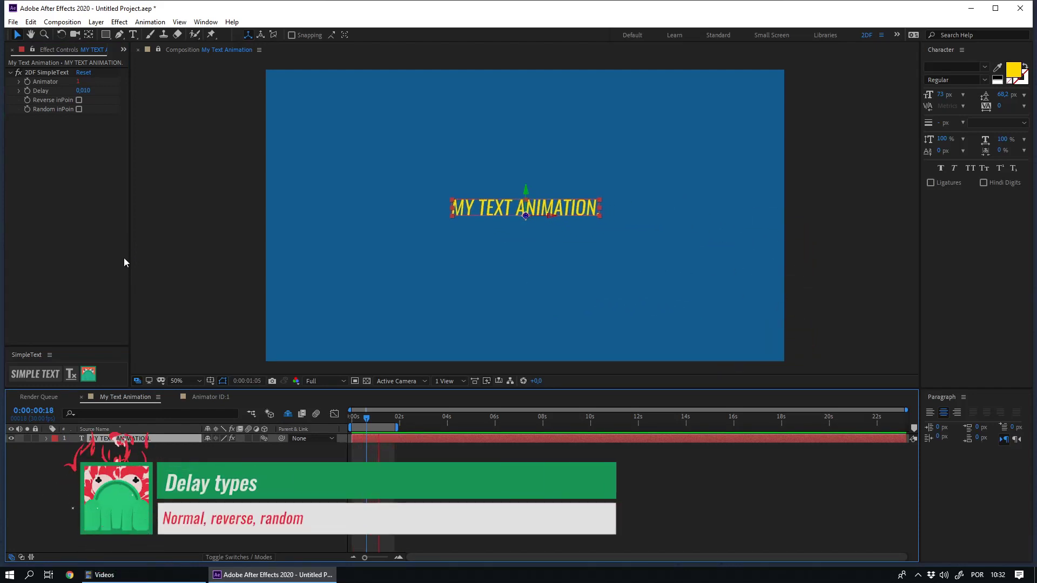
# Preview with Reverse inPoint on, then switch to Random inPoint instead and preview
pyautogui.press('space')
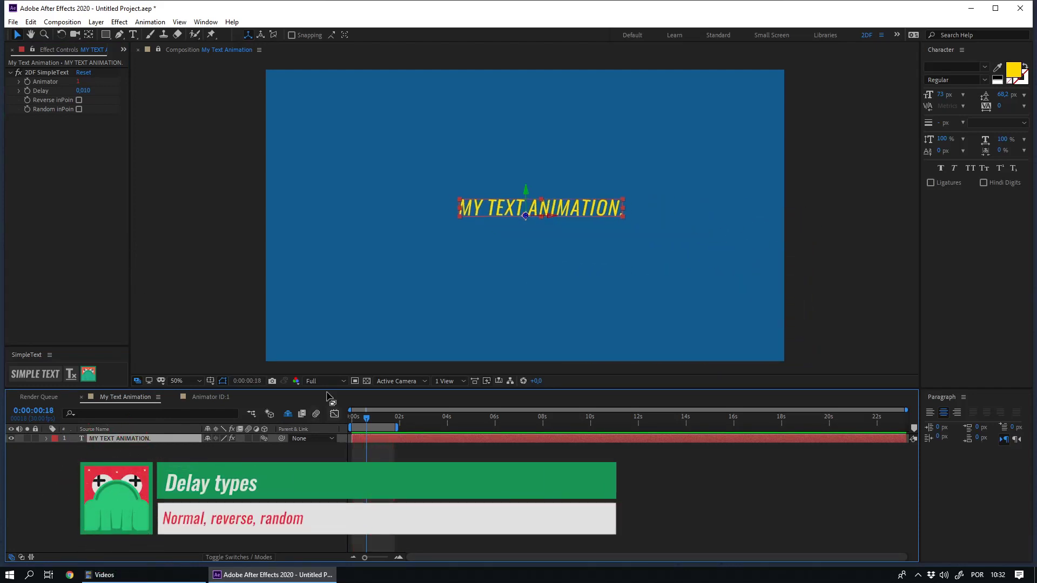
pyautogui.click(78, 100)
pyautogui.press('space')
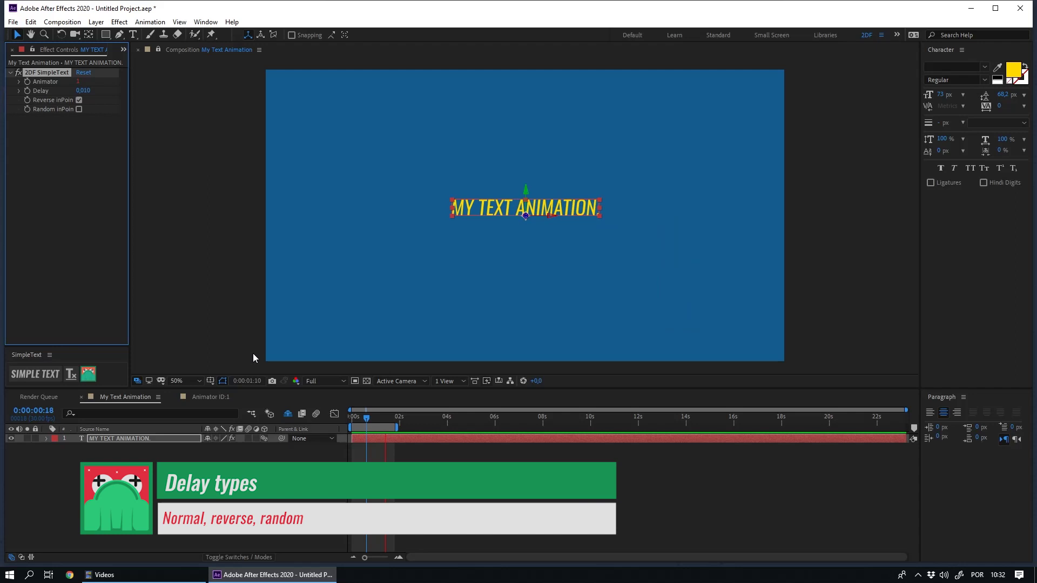
pyautogui.click(79, 100)
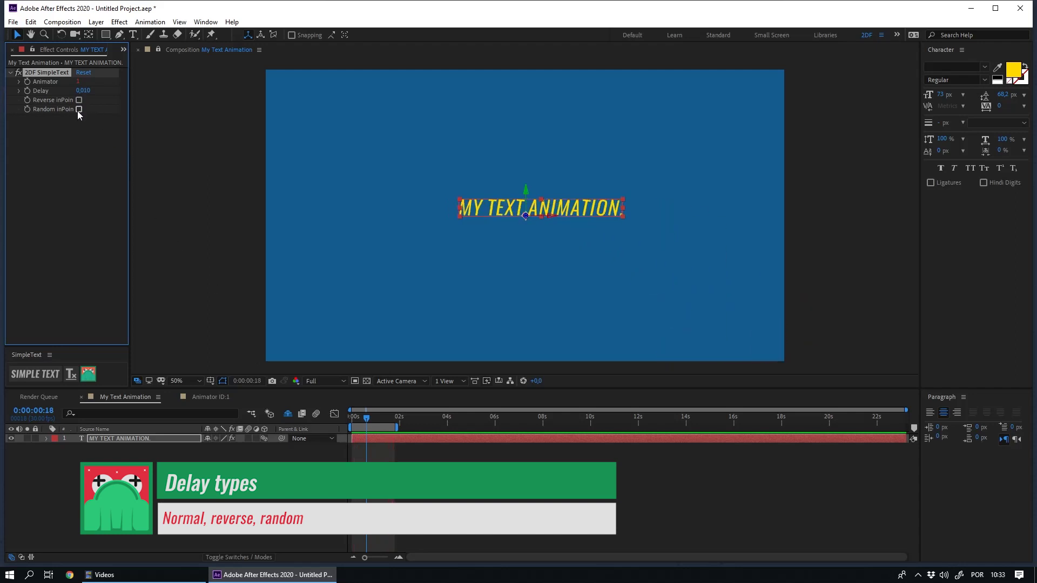
pyautogui.click(79, 109)
pyautogui.press('space')
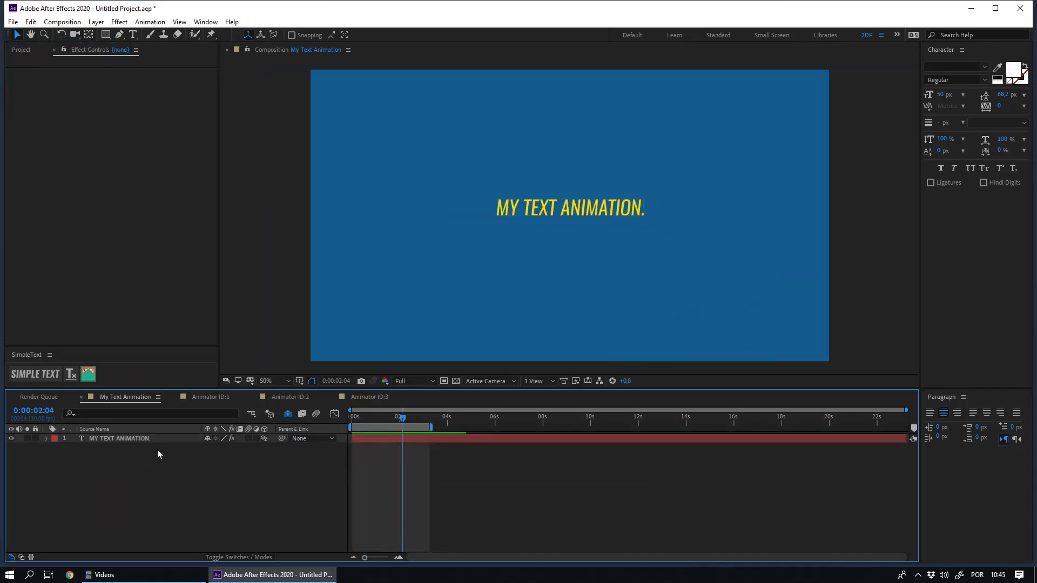
# Append 2DeadFrog to the title text and reapply 2DF SimpleText with Animator 1, Delay 0.050
pyautogui.click(114, 438)
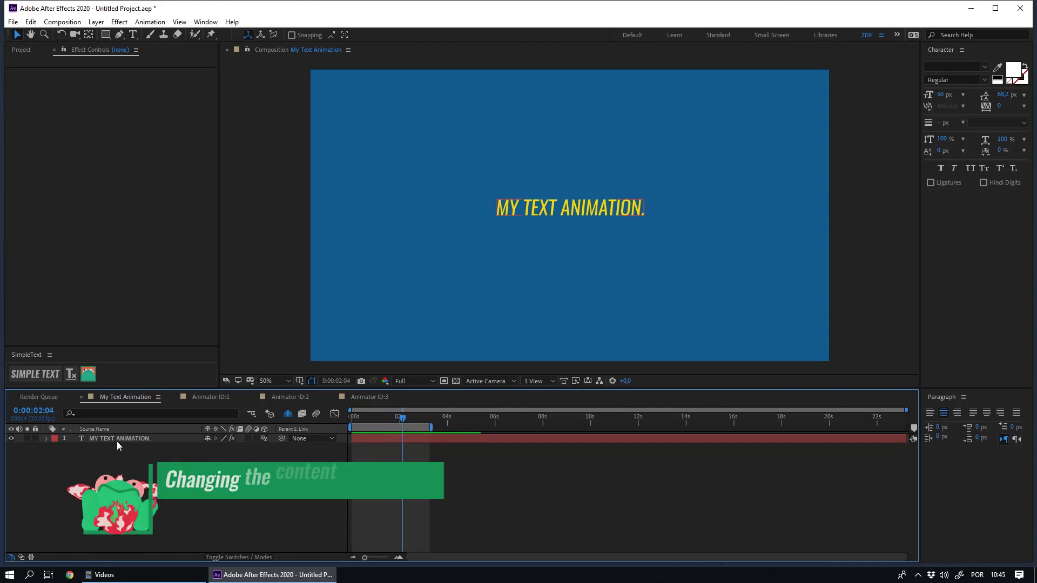
pyautogui.doubleClick(145, 439)
pyautogui.write('2')
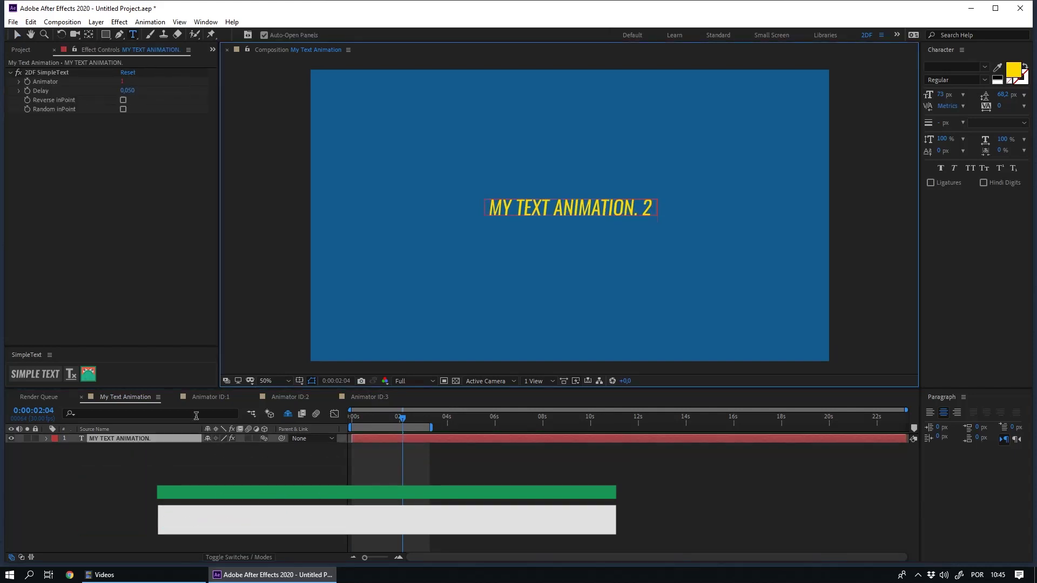
pyautogui.write('DeadFrog')
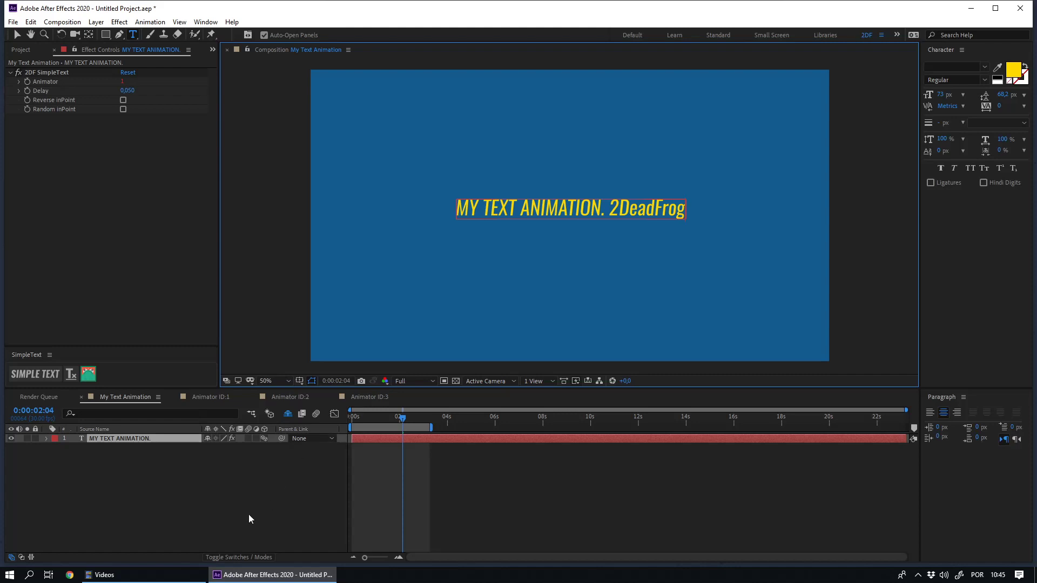
pyautogui.click(287, 530)
pyautogui.press('space')
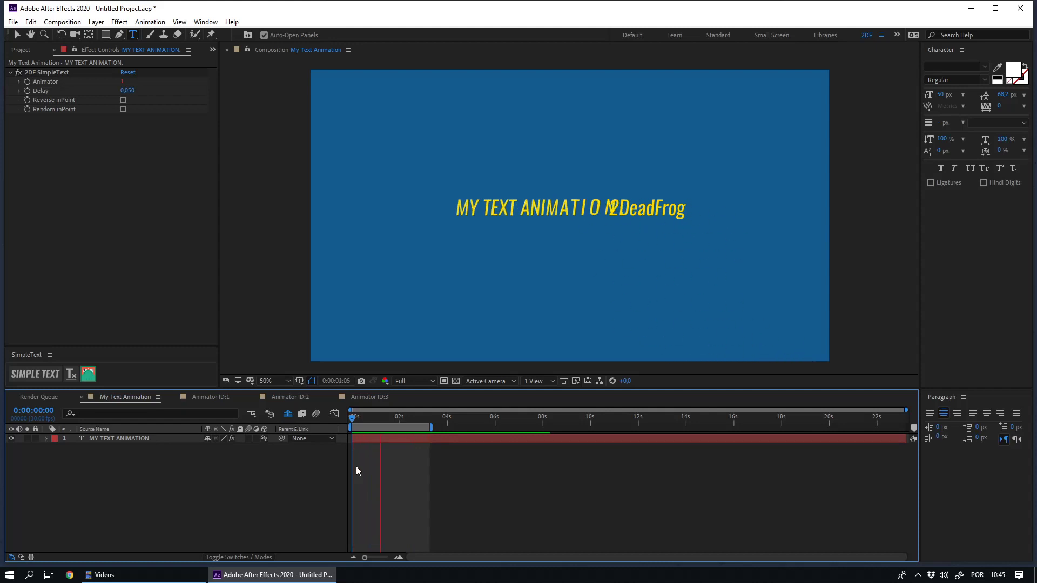
pyautogui.click(103, 439)
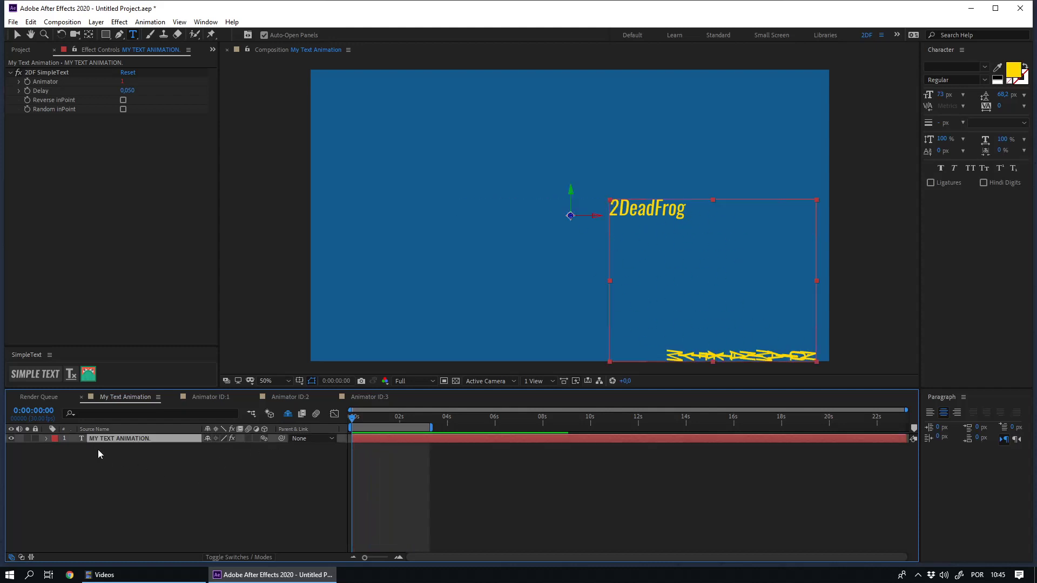
pyautogui.click(42, 379)
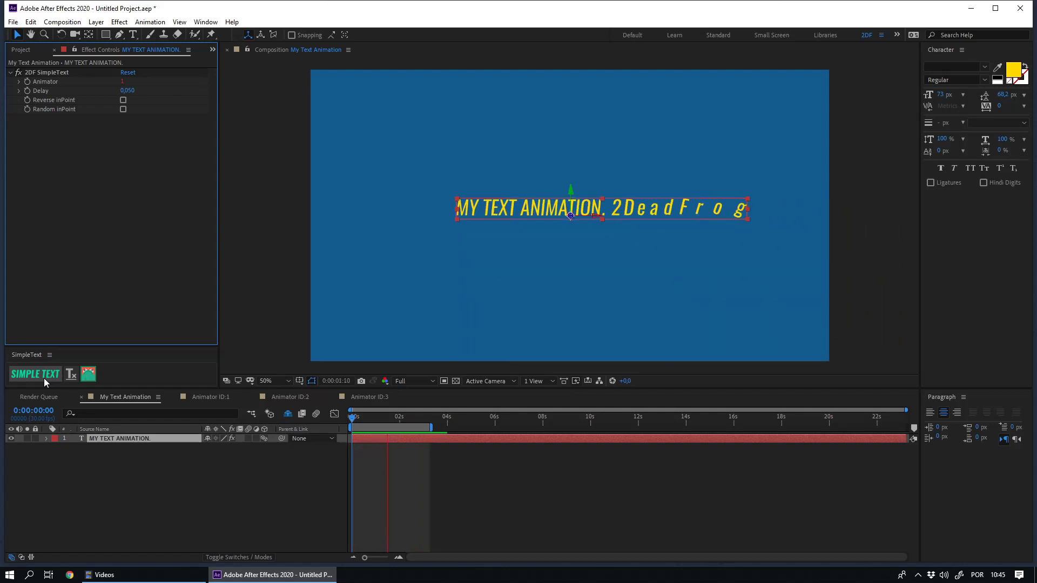
# Remove the SimpleText animation from the MY TEXT ANIMATION. layer with the Tx button
pyautogui.click(139, 479)
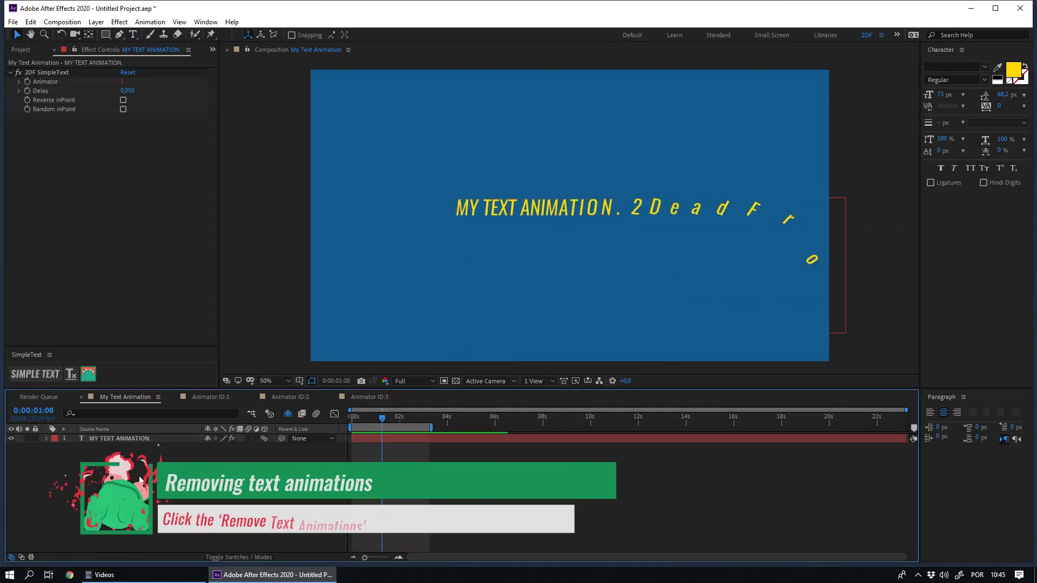
pyautogui.click(121, 439)
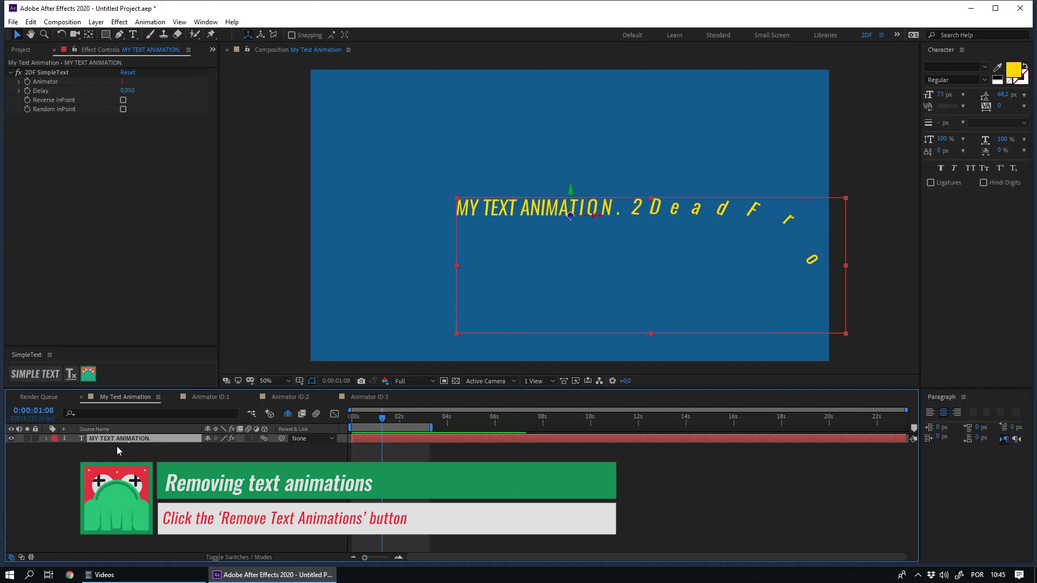
pyautogui.click(70, 374)
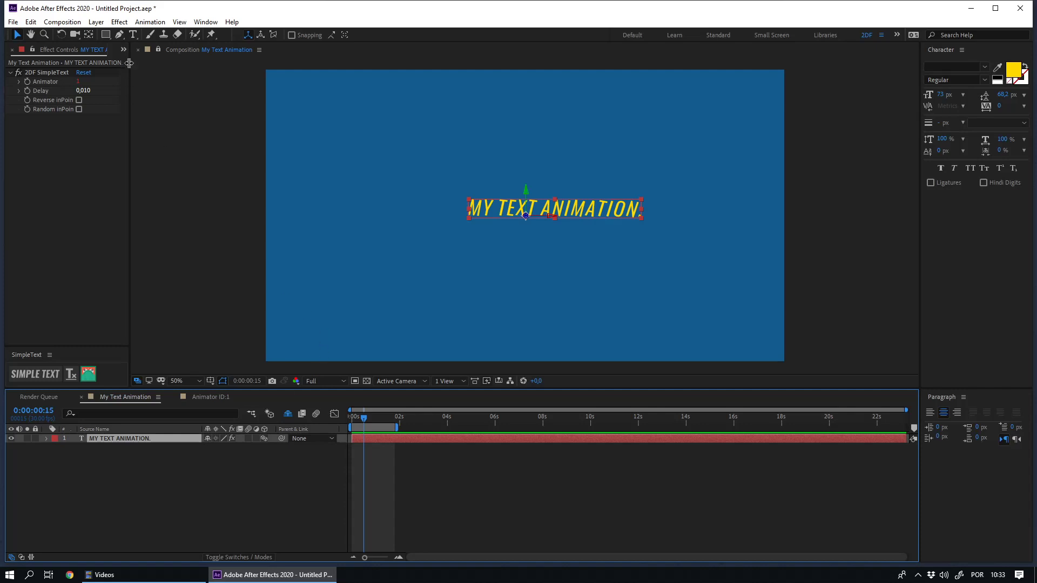
# Expand the _Animators folder in the Project panel and select the Animator ID:1 comp
pyautogui.hotkey('ctrl', '0')
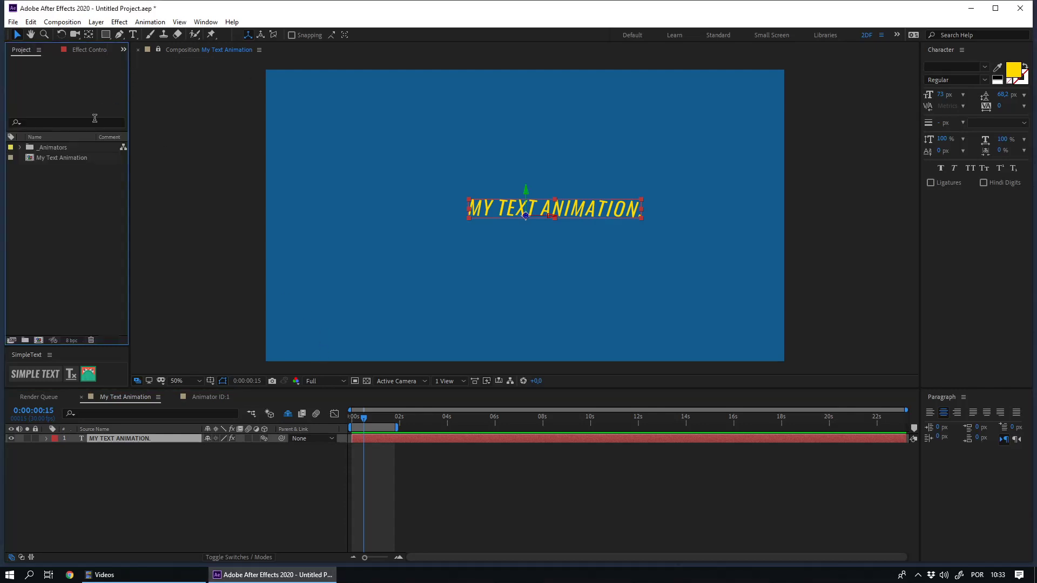
pyautogui.click(19, 148)
pyautogui.click(54, 158)
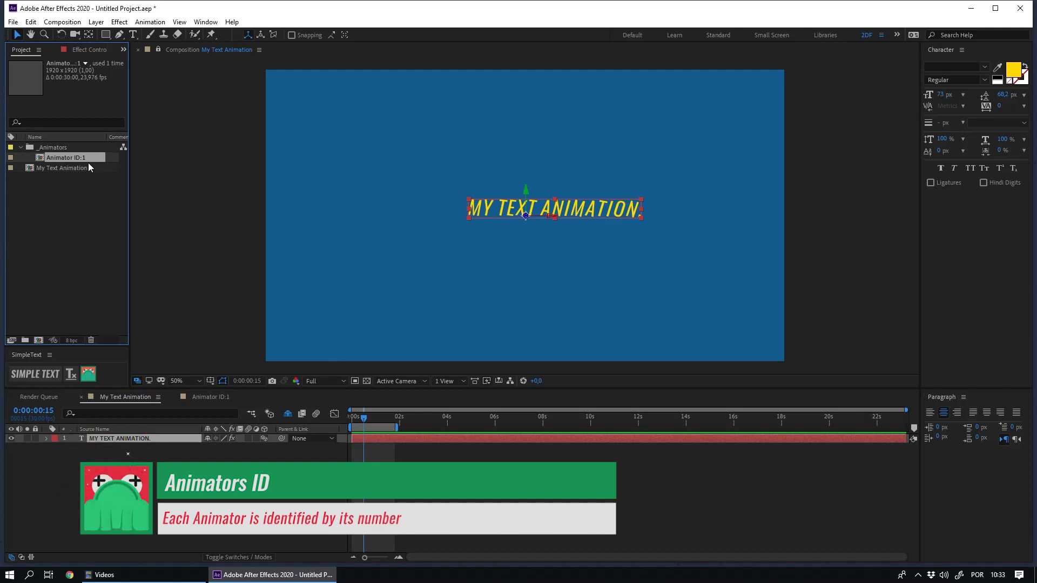
pyautogui.click(178, 449)
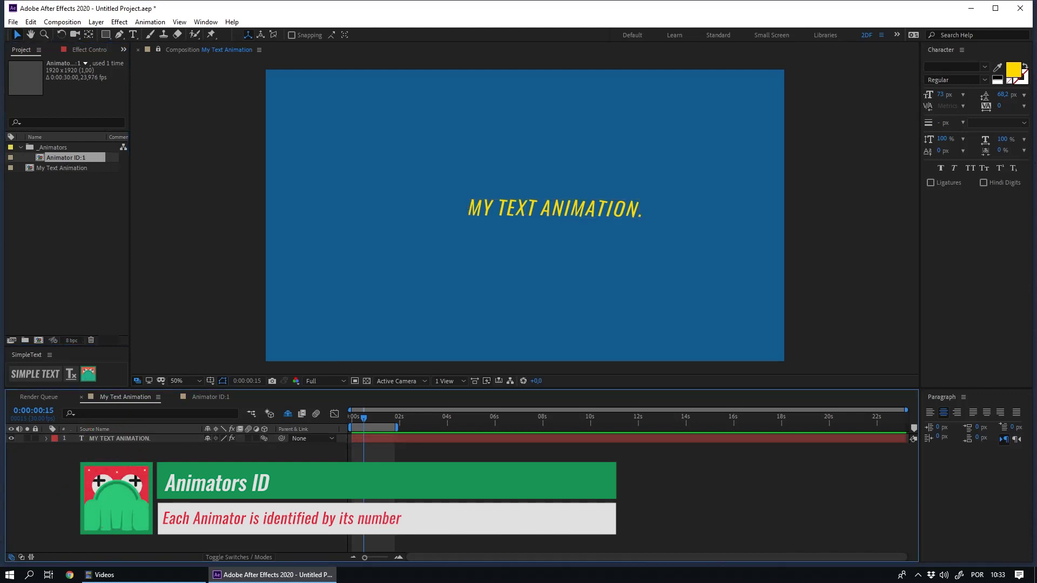
# Create a new text layer reading 'Jack' above the title
pyautogui.click(135, 35)
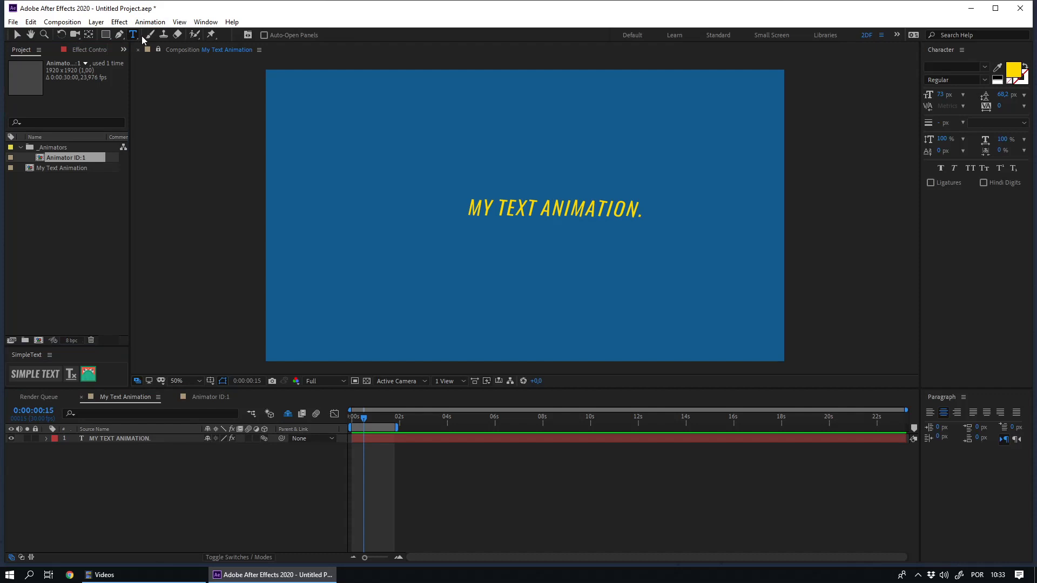
pyautogui.click(472, 170)
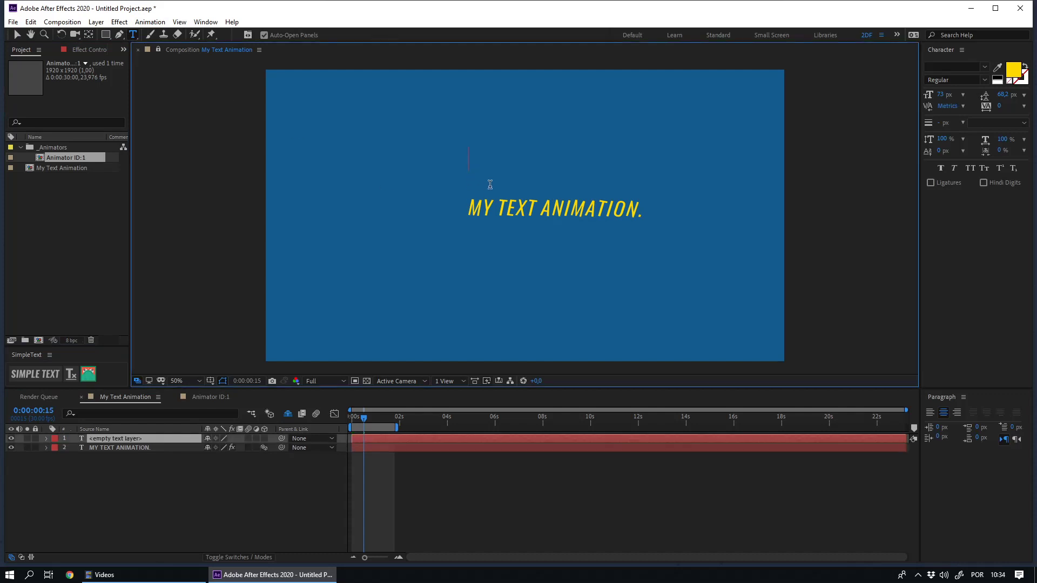
pyautogui.write('Jack')
pyautogui.press('Escape')
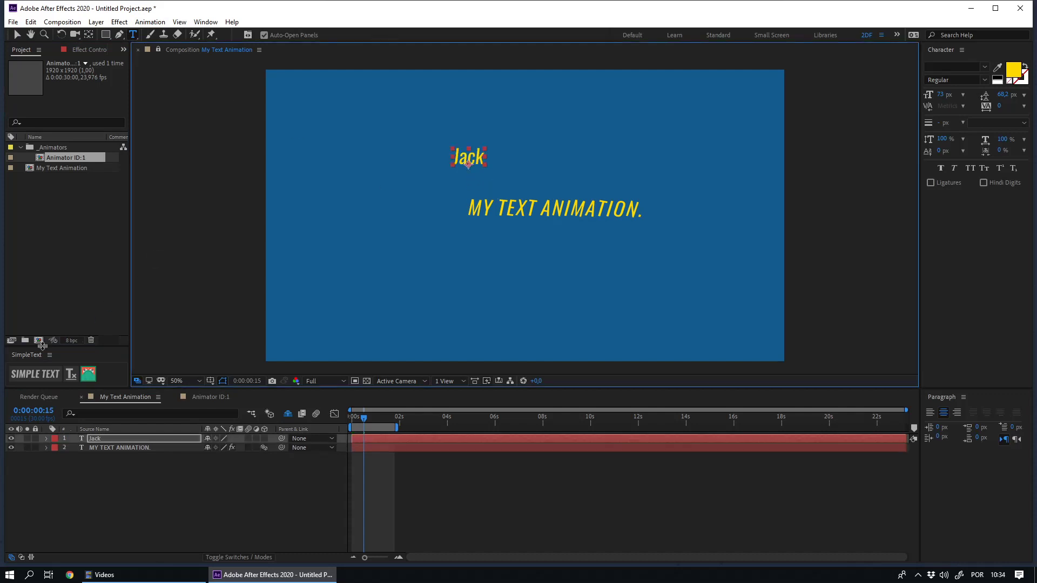
# Apply a new SimpleText animation (Animator 2) to the Jack layer
pyautogui.click(51, 288)
pyautogui.moveTo(99, 525); pyautogui.dragTo(95, 442)
pyautogui.click(35, 373)
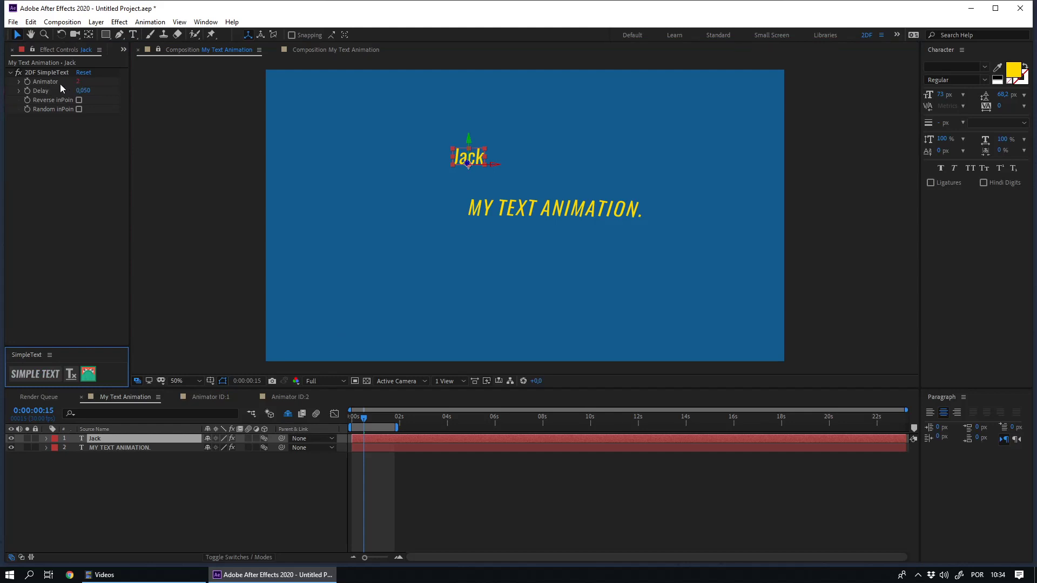
# Keyframe the Animator's Position at frame 10, starting at Y -716.3 at 0s
pyautogui.click(101, 442)
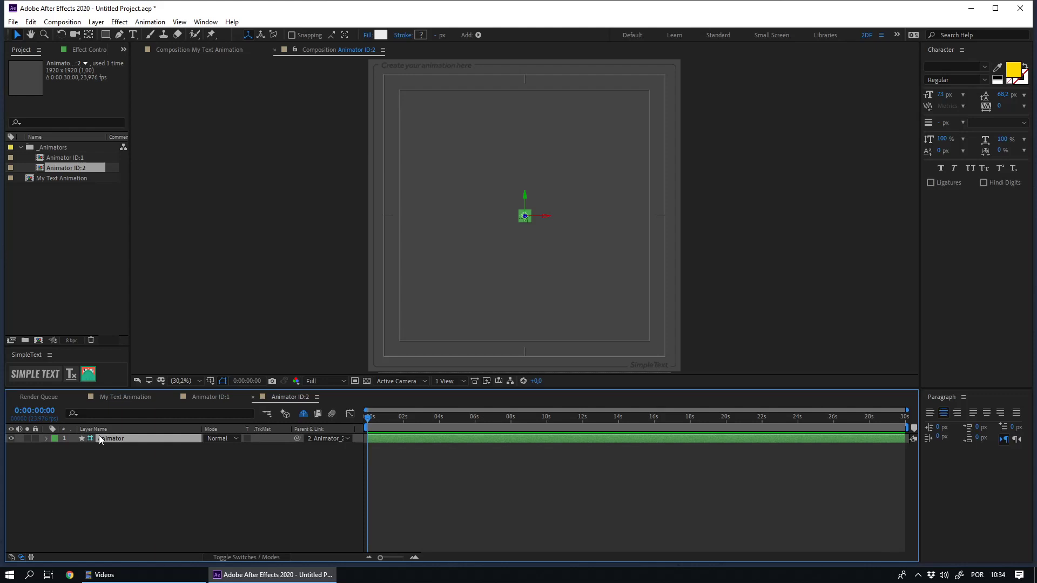
pyautogui.hotkey('alt', 'shift', 'p')
pyautogui.hotkey('shift', 'pagedown')
pyautogui.click(19, 448)
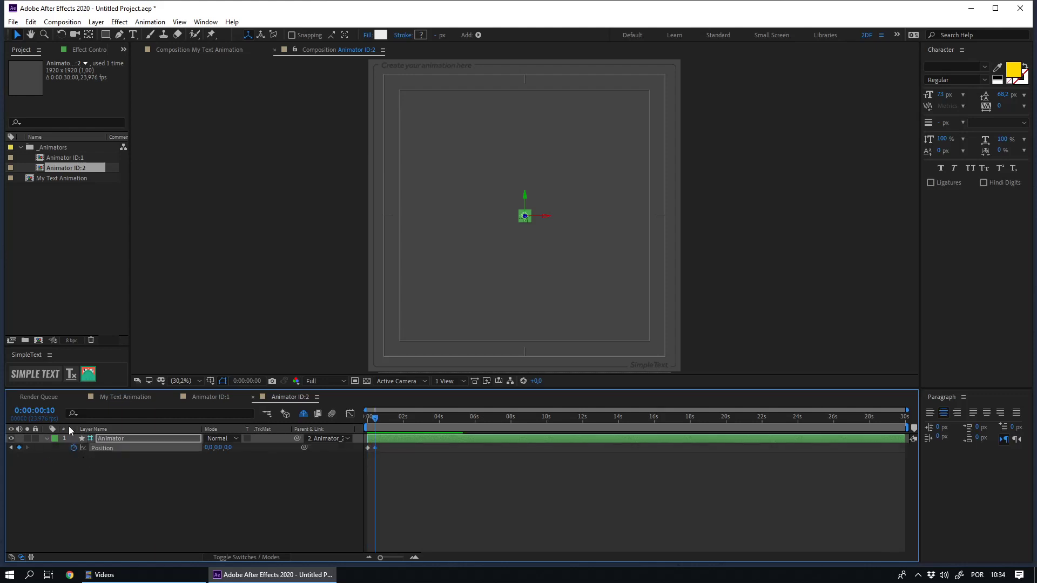
pyautogui.press('Home')
pyautogui.click(734, 217)
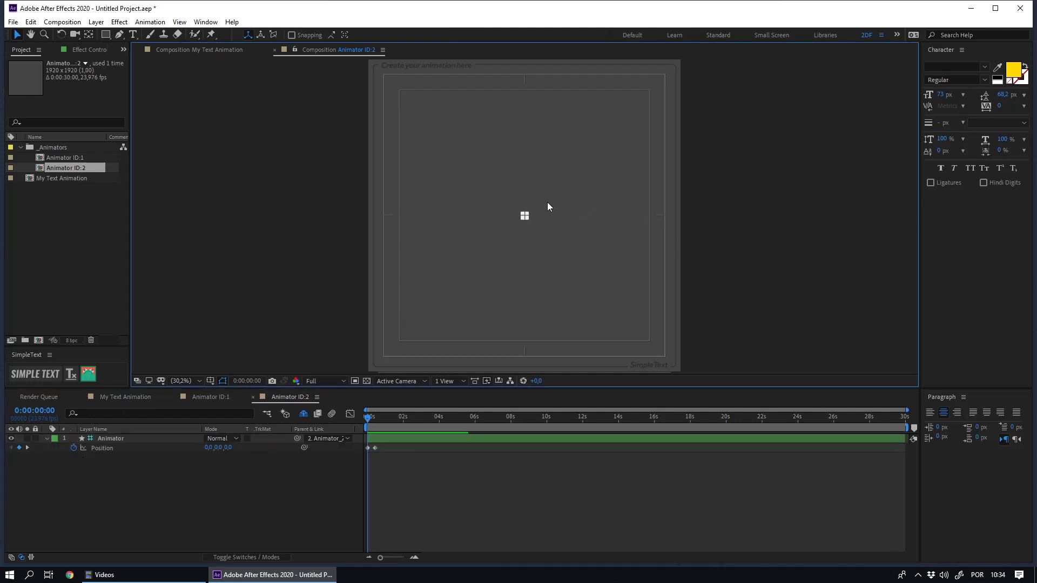
pyautogui.moveTo(524, 195); pyautogui.dragTo(525, 78)
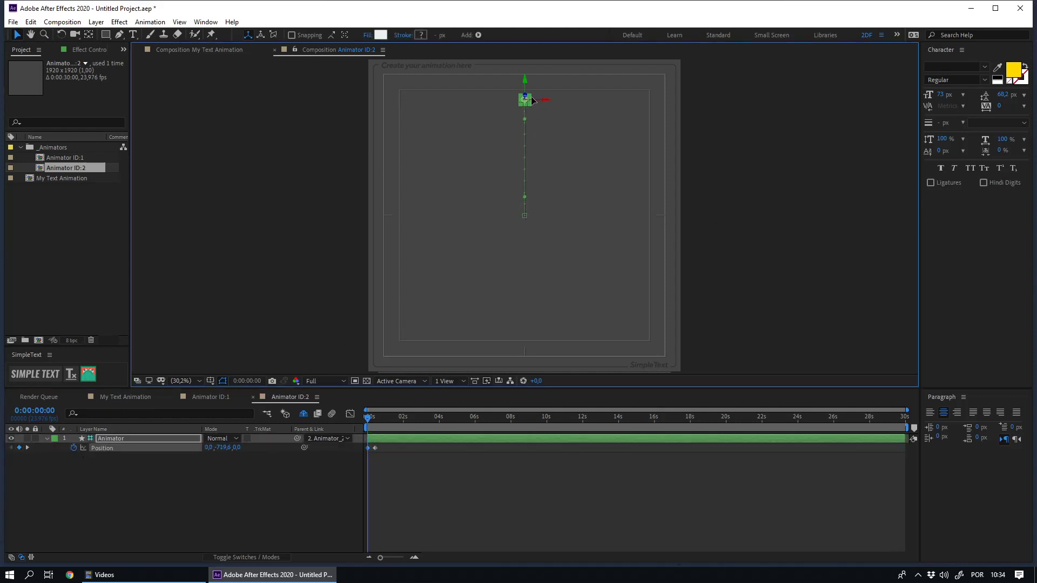
pyautogui.click(367, 465)
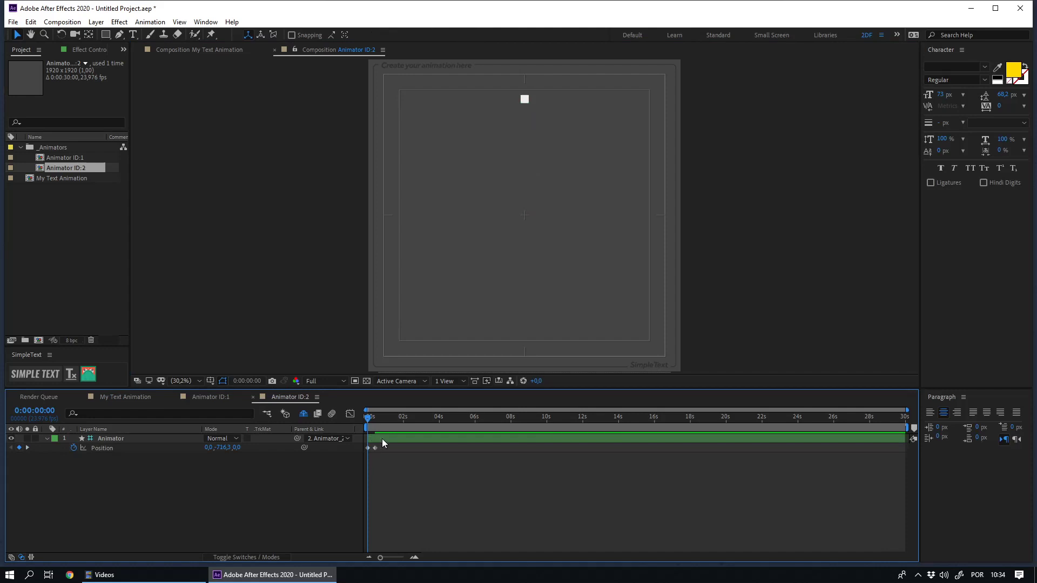
pyautogui.click(375, 448)
# Return to My Text Animation and preview the animation
pyautogui.click(111, 399)
pyautogui.press('space')
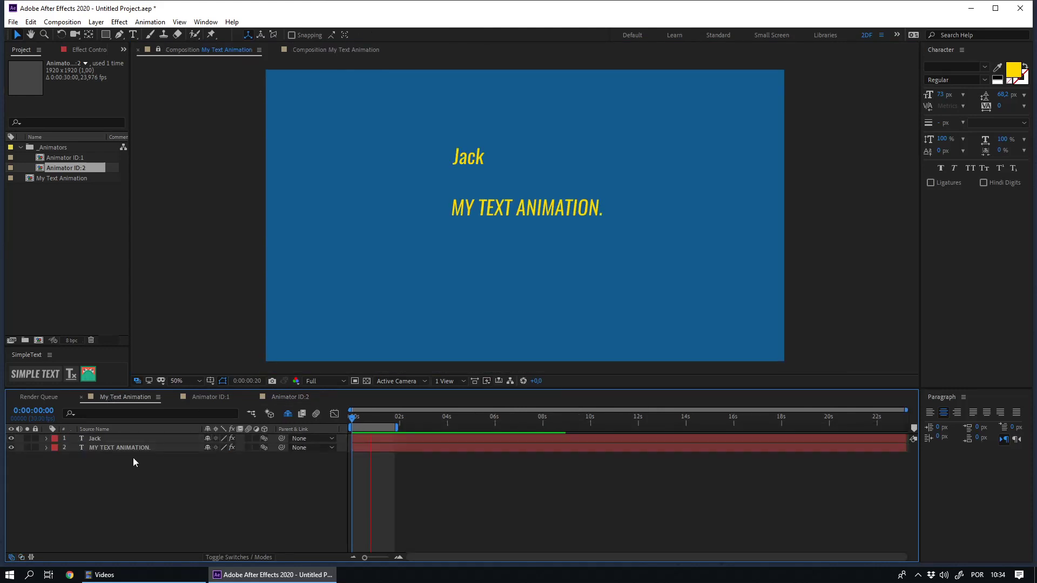
pyautogui.press('space')
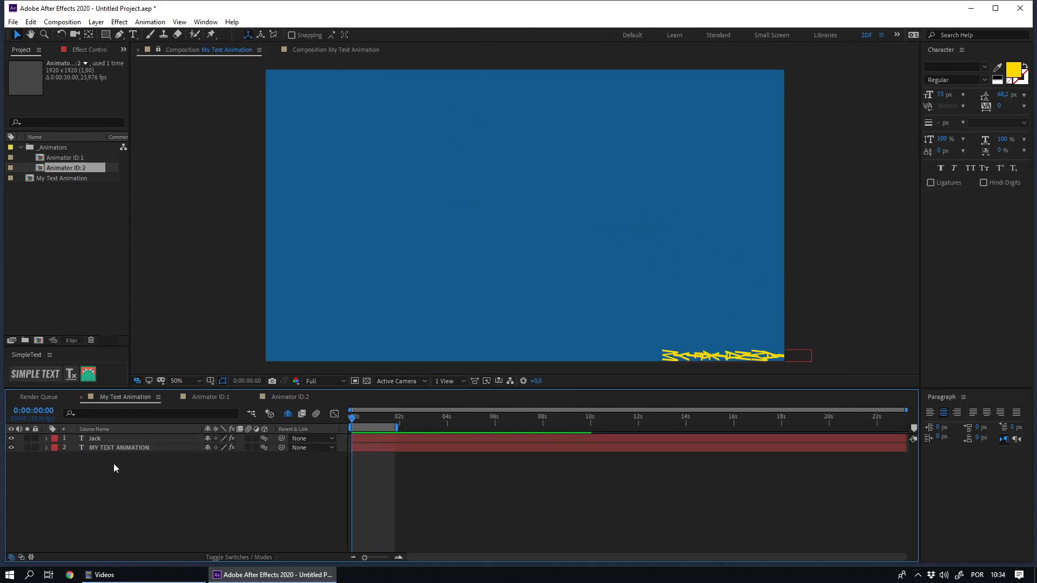
# Preview MY TEXT ANIMATION. with Animator 2, then set it back to Animator 1
pyautogui.click(108, 449)
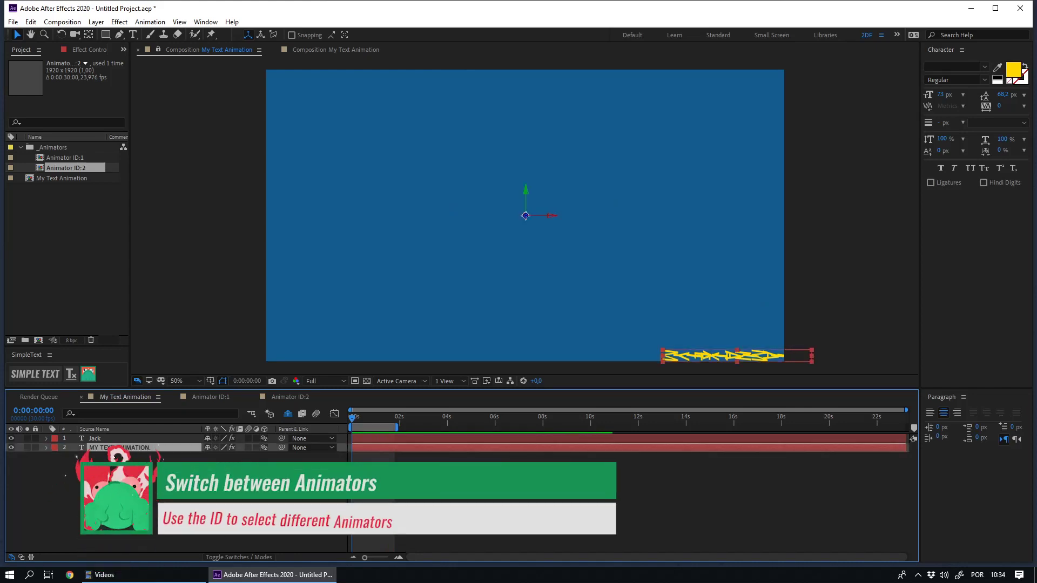
pyautogui.click(82, 50)
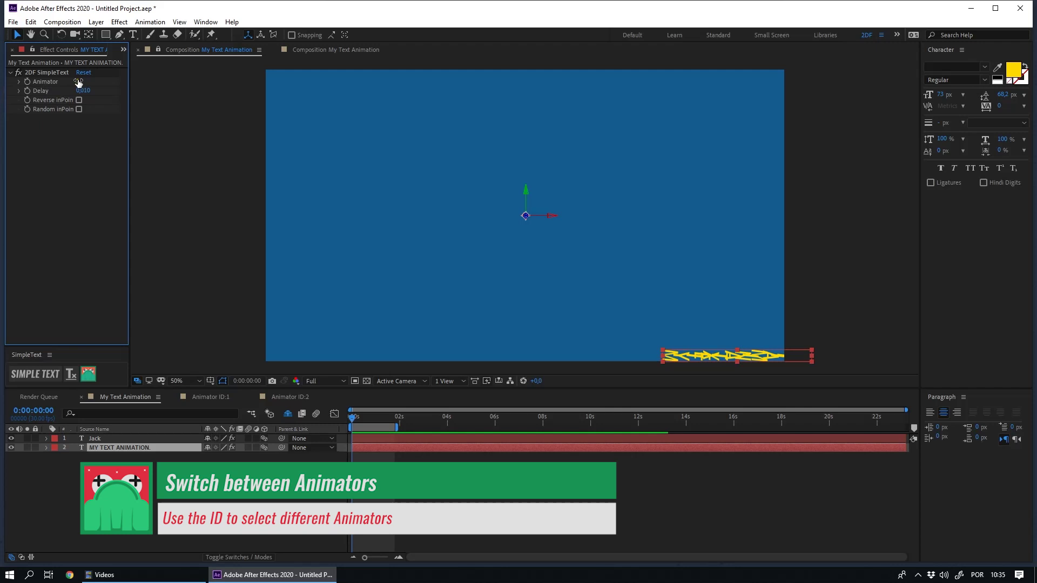
pyautogui.press('Return')
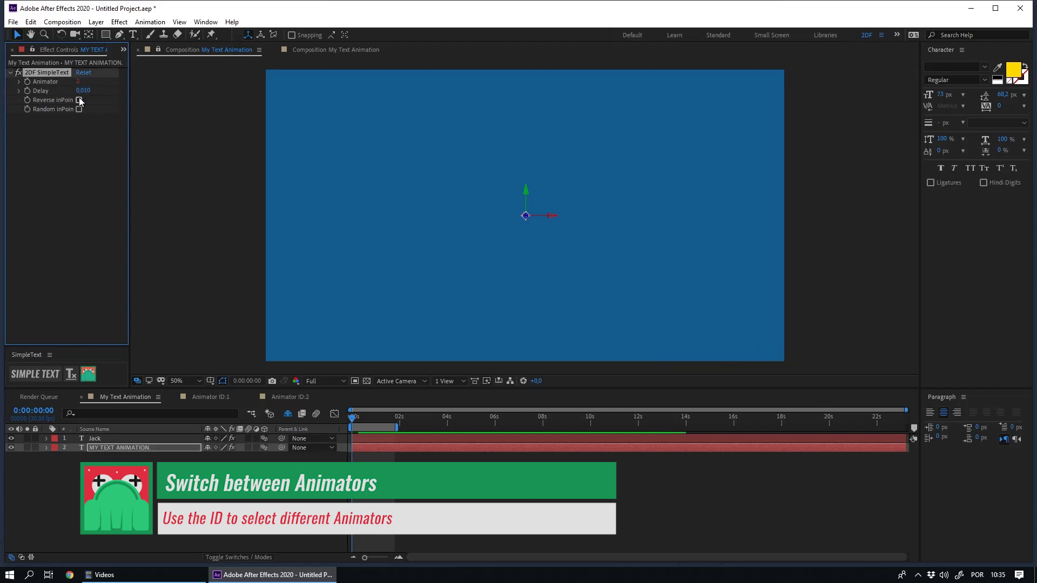
pyautogui.press('space')
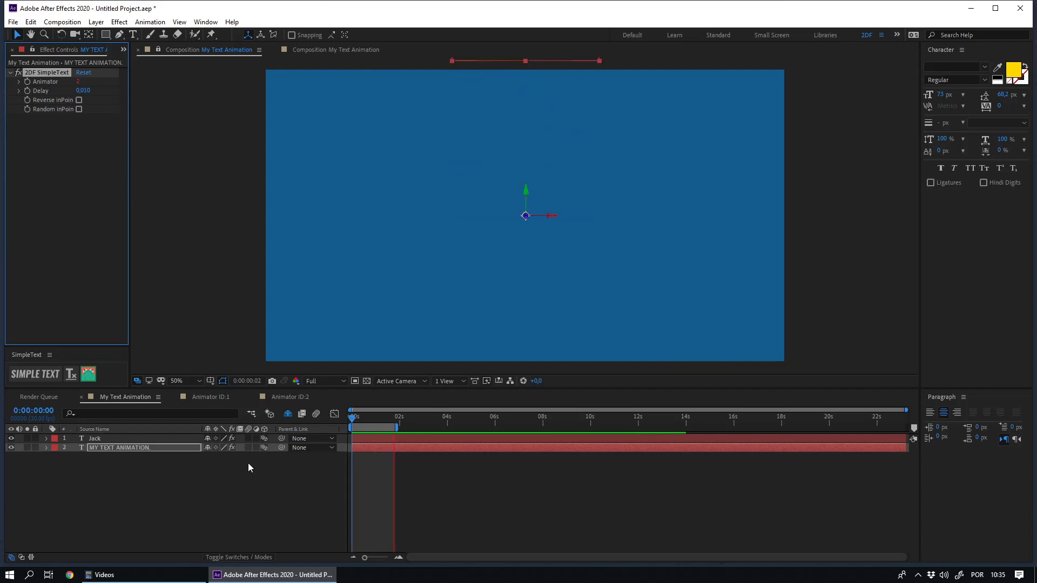
pyautogui.moveTo(79, 84); pyautogui.dragTo(94, 260)
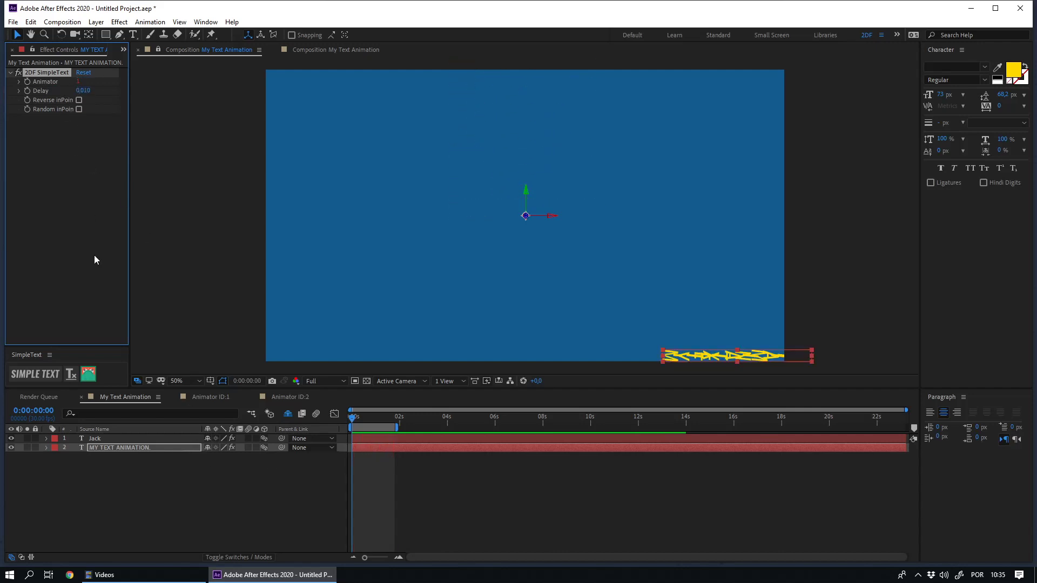
# Set the Jack layer's SimpleText Animator to 1 and preview the result
pyautogui.click(97, 438)
pyautogui.click(77, 86)
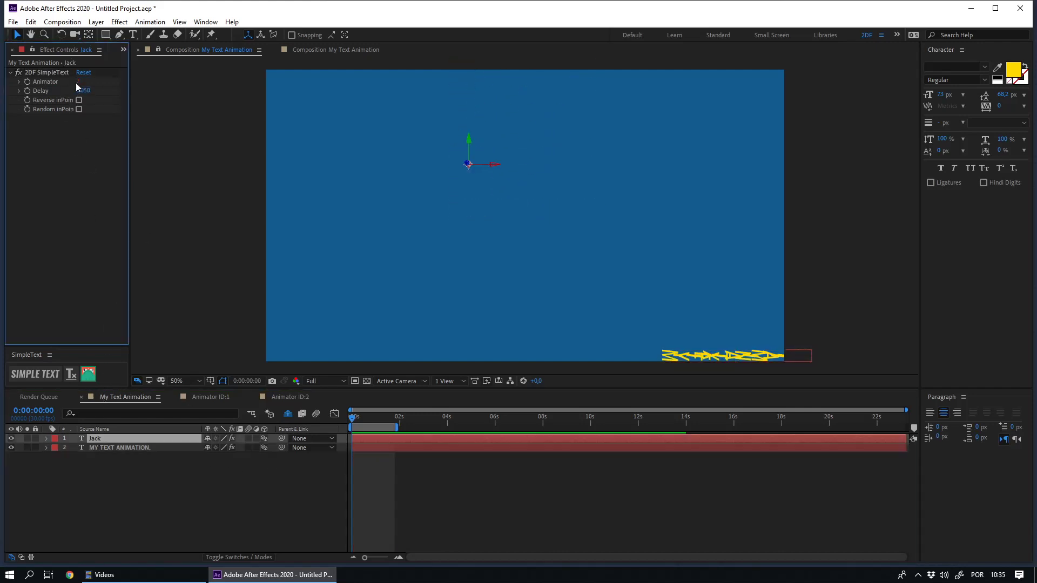
pyautogui.write('1')
pyautogui.press('Return')
pyautogui.press('space')
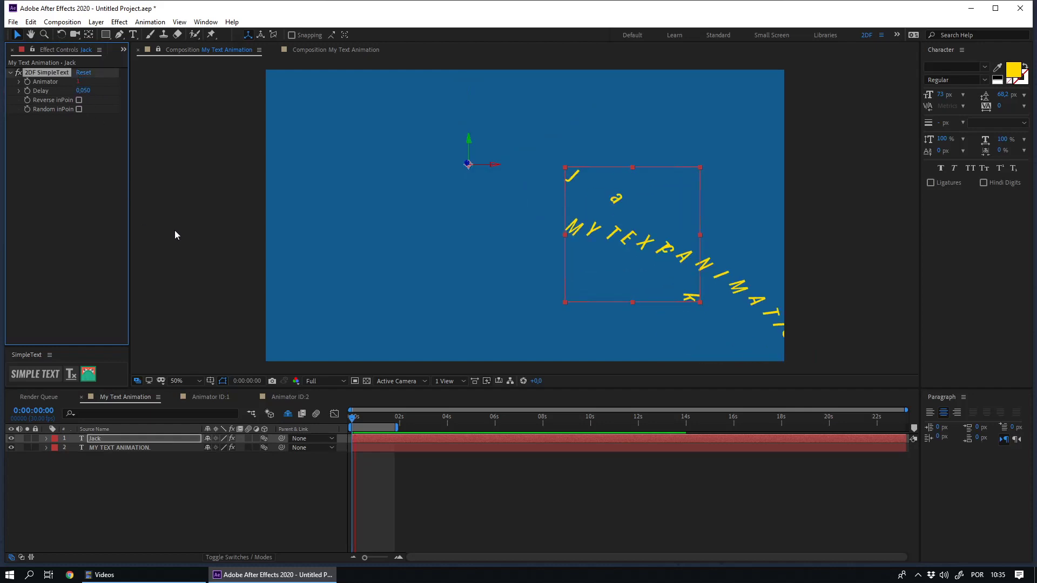
pyautogui.click(255, 504)
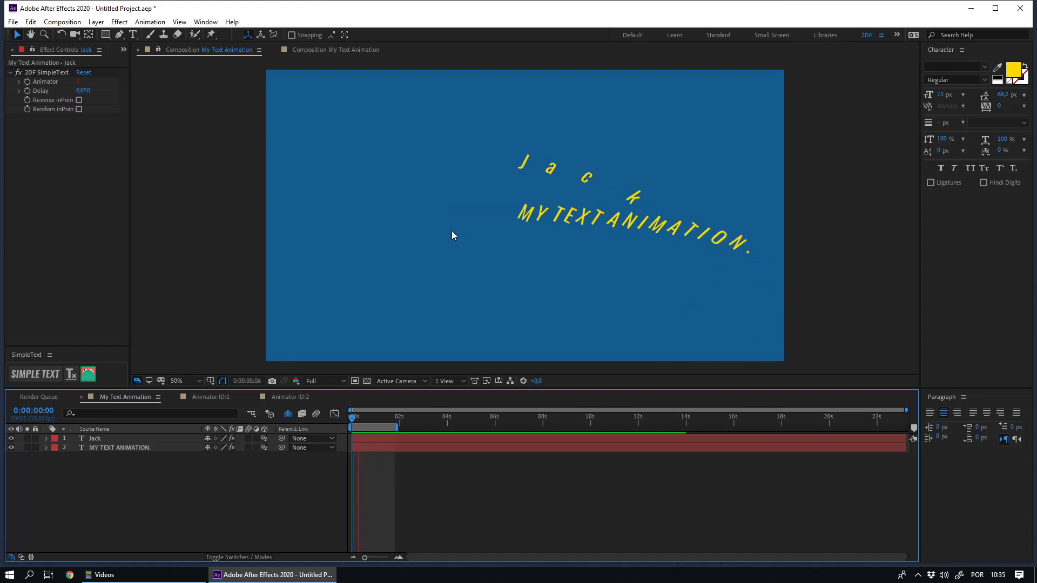
pyautogui.click(71, 374)
# Apply the Animator 1 SimpleText animator to 2DeadFrog, then to all three text layers
pyautogui.click(109, 439)
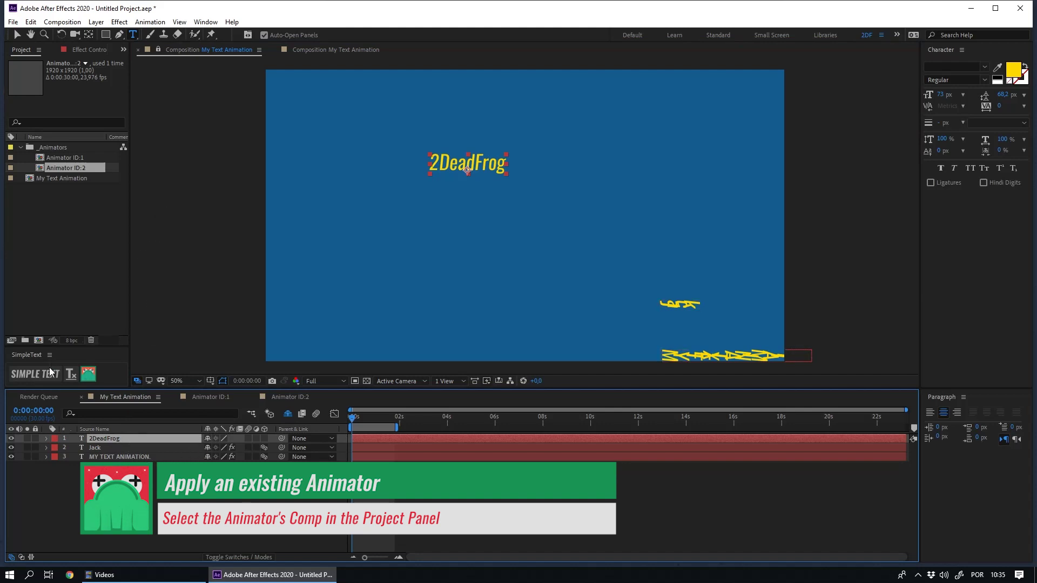
pyautogui.click(63, 235)
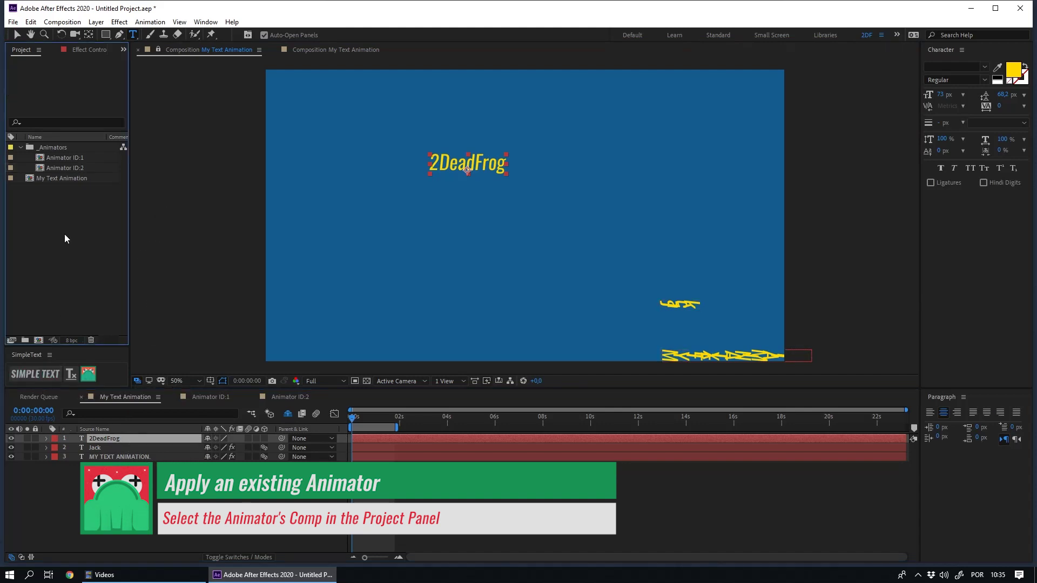
pyautogui.click(65, 157)
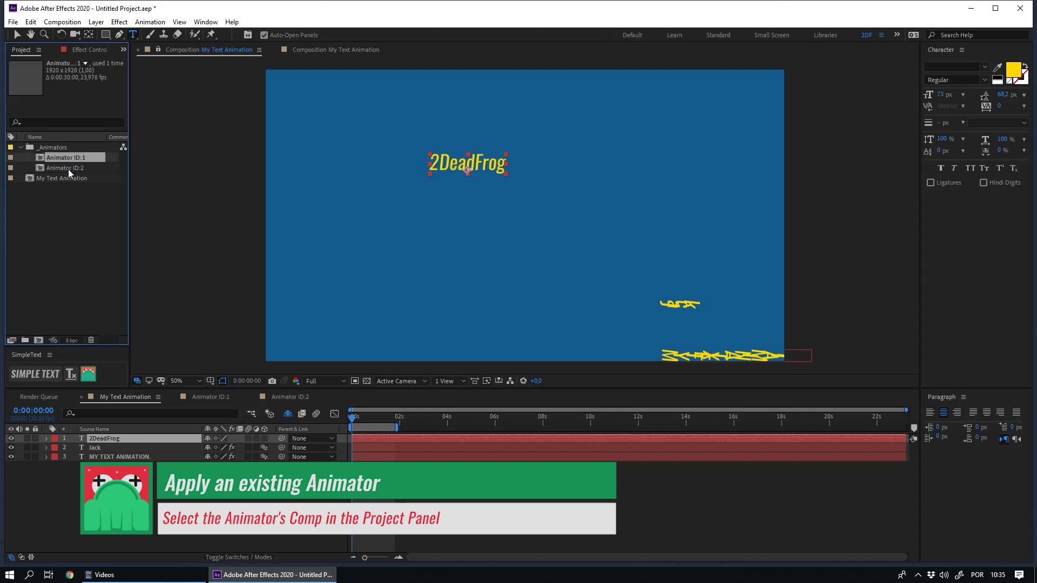
pyautogui.click(103, 439)
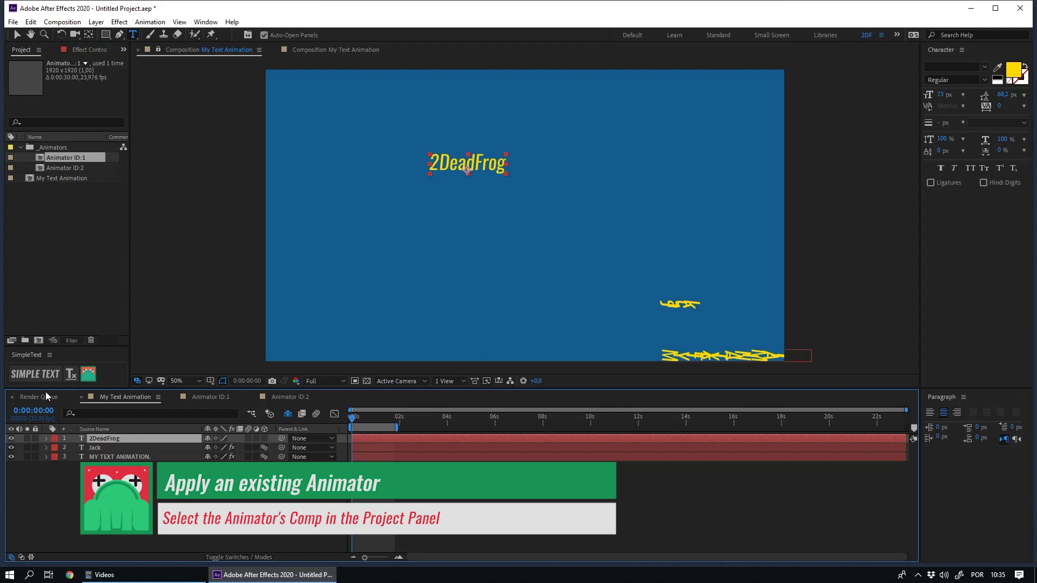
pyautogui.click(39, 377)
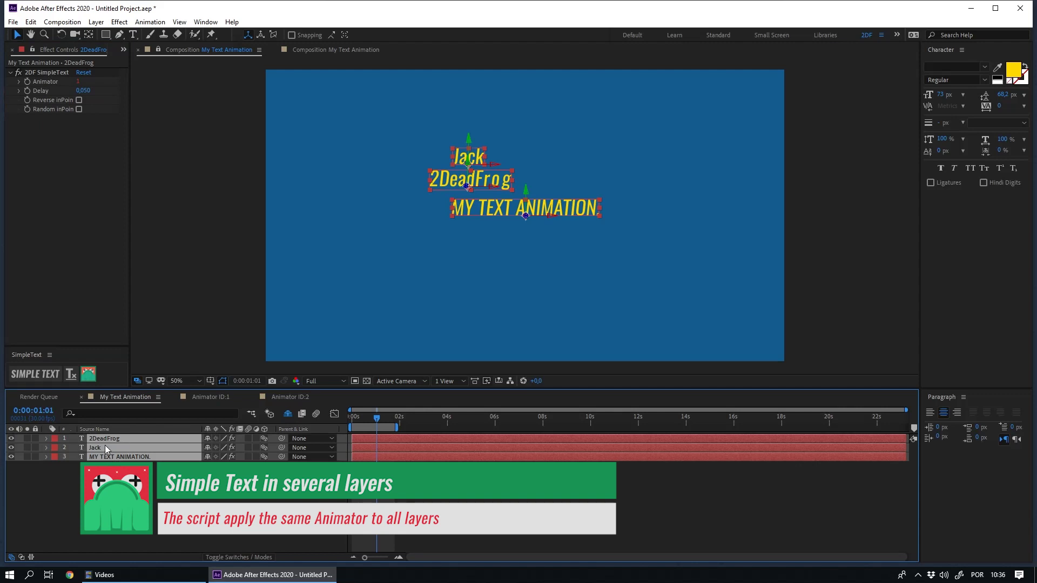
pyautogui.click(42, 375)
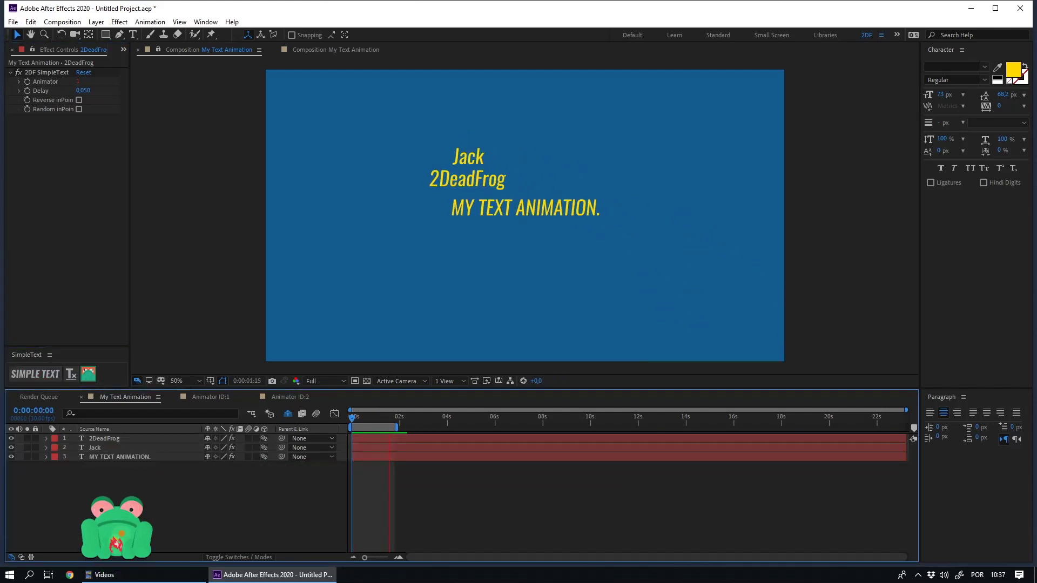
# Duplicate Animator ID:1 as Animator ID:3 and open it
pyautogui.click(124, 49)
pyautogui.click(131, 63)
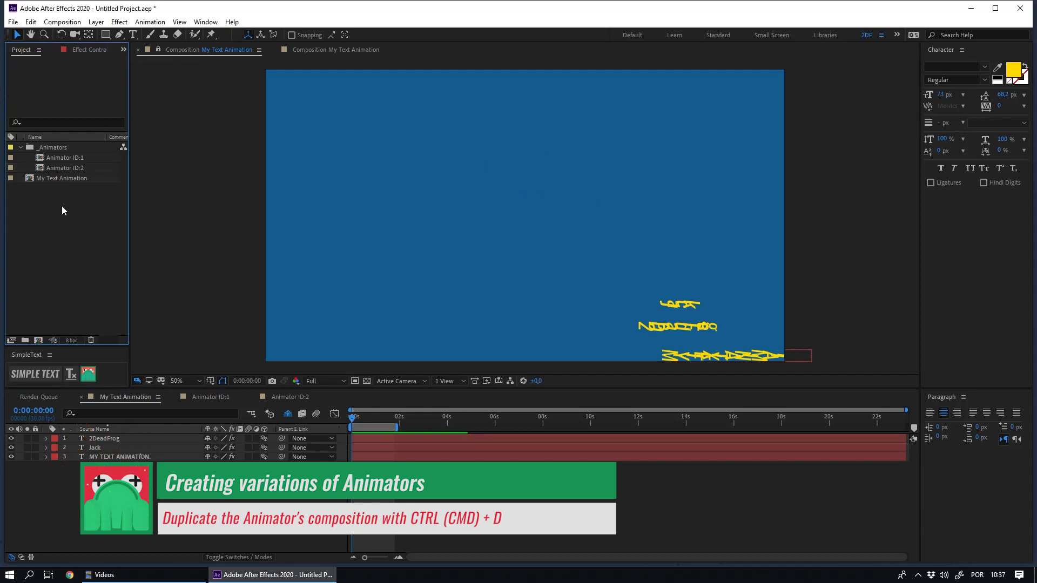
pyautogui.click(69, 159)
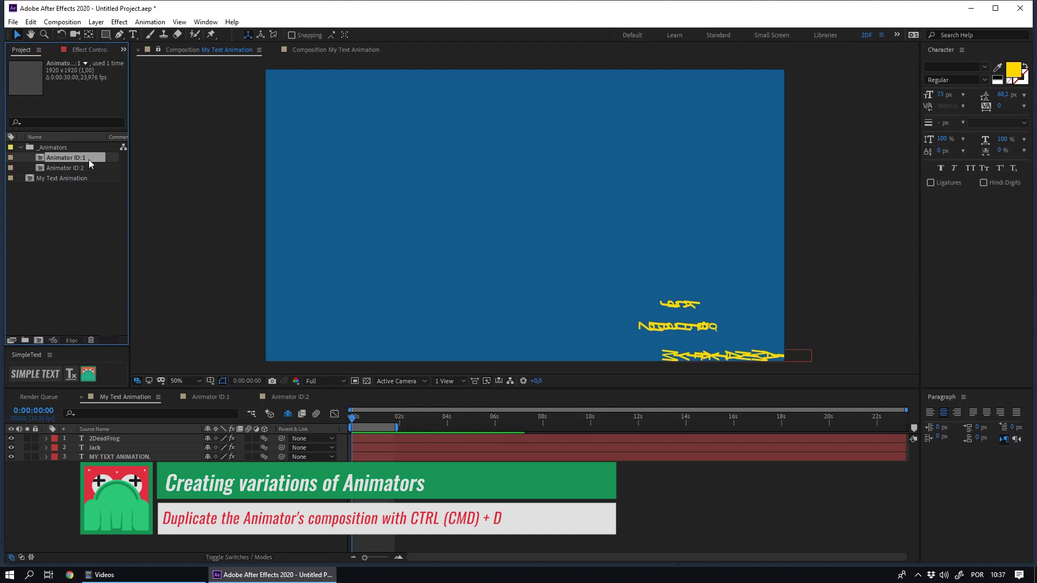
pyautogui.hotkey('ctrl', 'd')
pyautogui.doubleClick(65, 178)
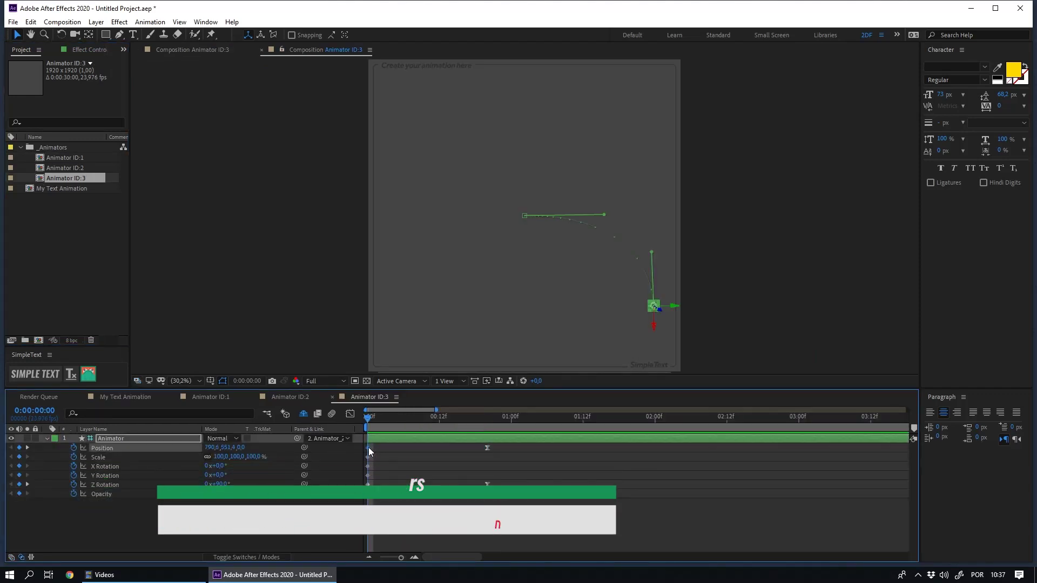
# Give Animator ID:3 a curved upward motion path and Z Rotation -90°
pyautogui.moveTo(652, 304); pyautogui.dragTo(668, 148)
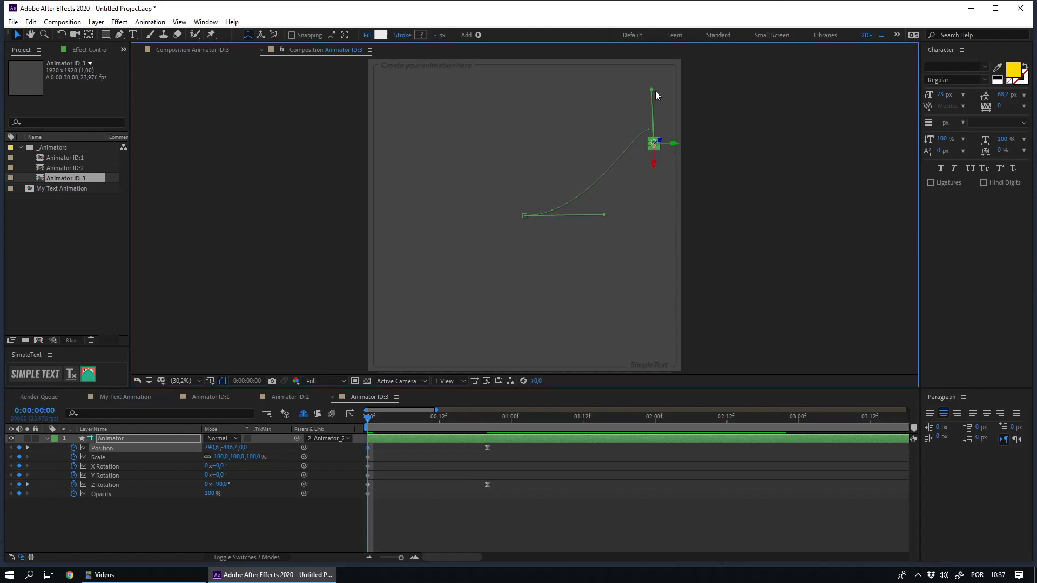
pyautogui.moveTo(652, 90); pyautogui.dragTo(640, 167)
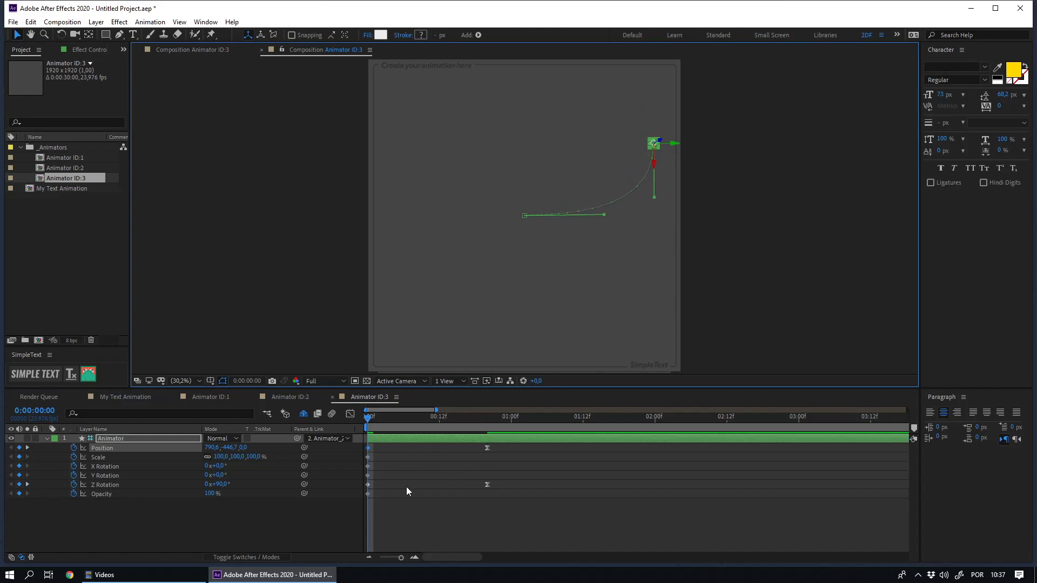
pyautogui.click(221, 484)
pyautogui.write('-90')
pyautogui.press('Return')
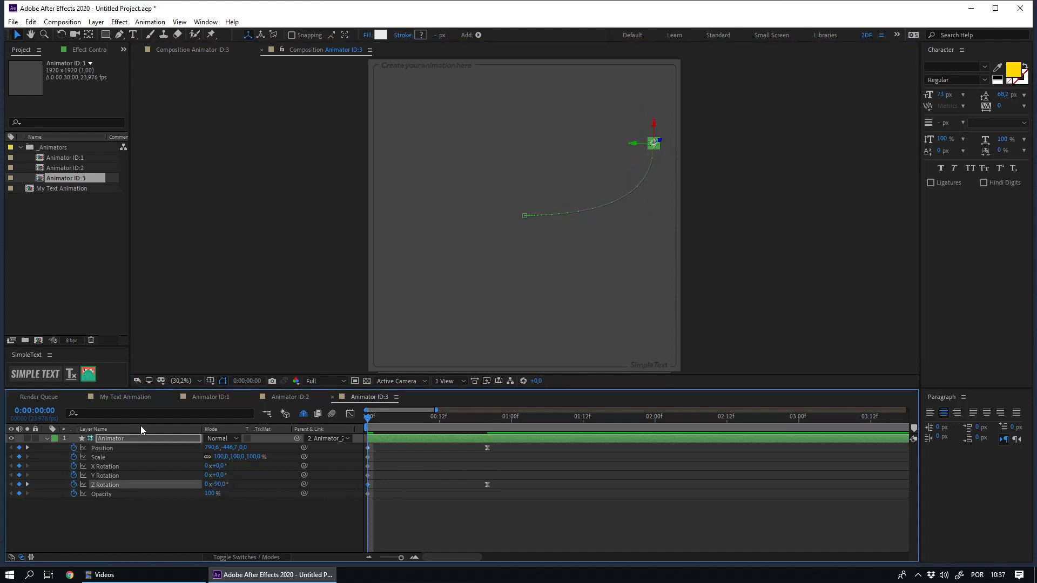
pyautogui.click(143, 399)
# Set 2DeadFrog's 2DF SimpleText Animator to 3 and preview the arcing animation
pyautogui.click(98, 439)
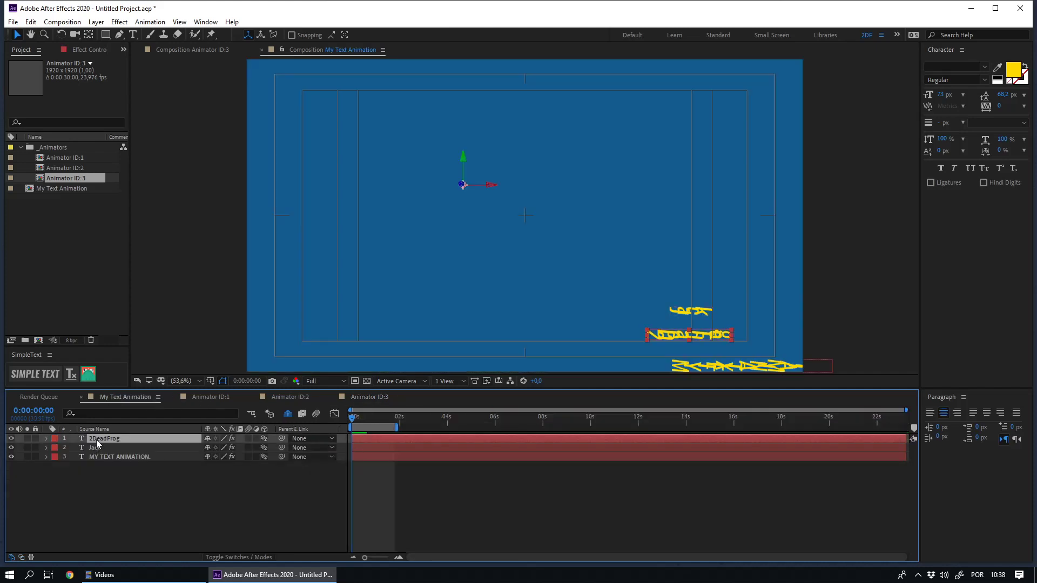
pyautogui.click(90, 49)
pyautogui.moveTo(77, 81); pyautogui.dragTo(87, 81)
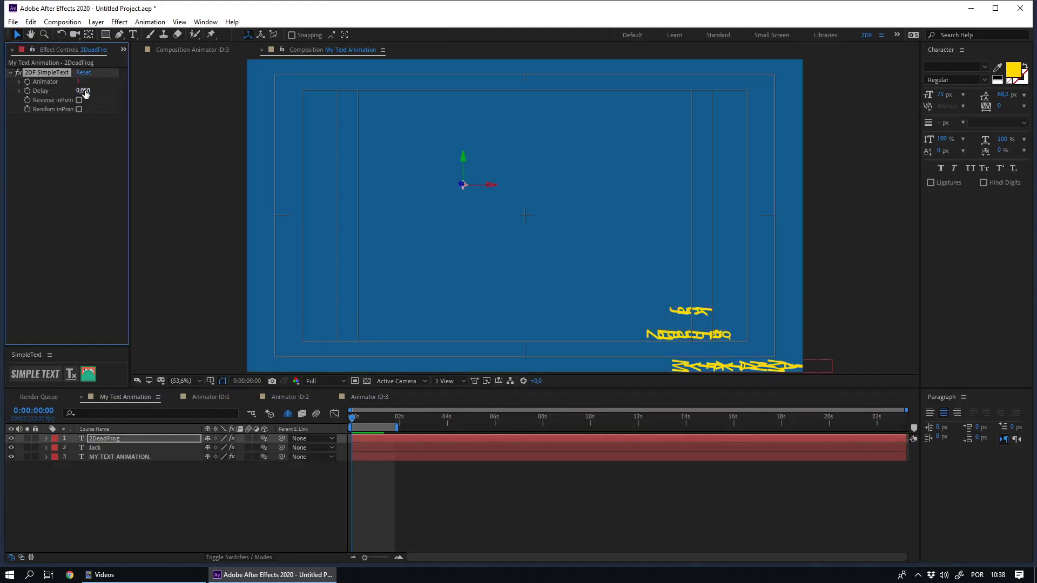
pyautogui.press('space')
pyautogui.click(277, 481)
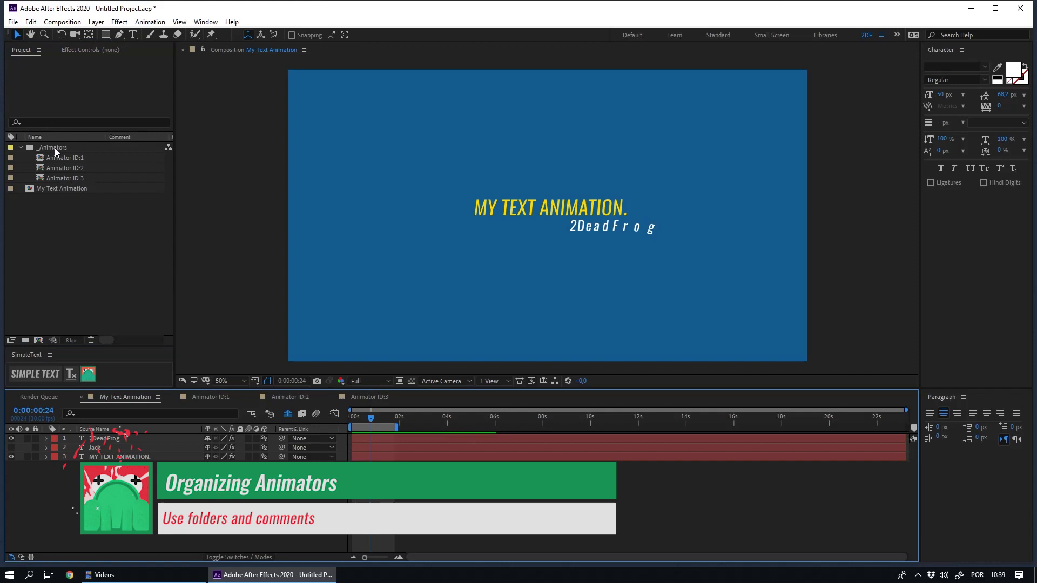
pyautogui.click(54, 148)
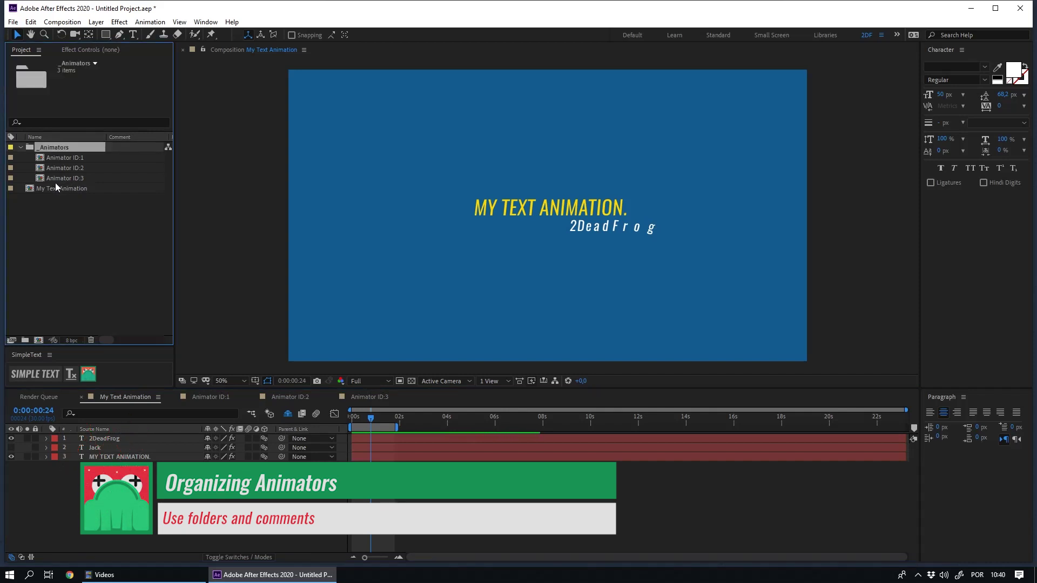
# Create a Scene_01 folder and move Animator ID:1 and ID:2 into it
pyautogui.click(24, 340)
pyautogui.write('Sce')
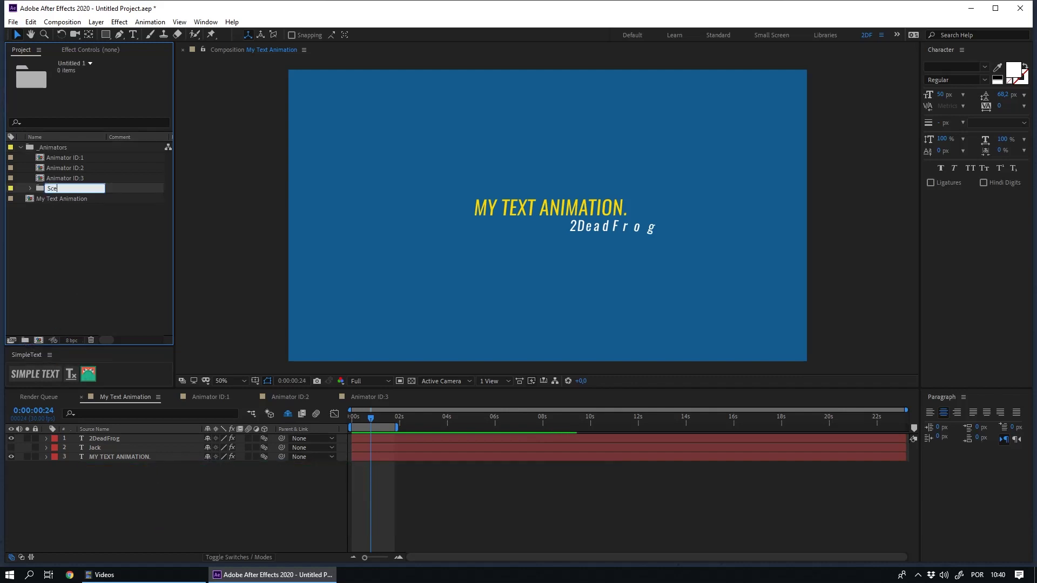
pyautogui.write('ne_01')
pyautogui.press('Return')
pyautogui.click(63, 157)
pyautogui.keyDown('shift'); pyautogui.click(63, 167); pyautogui.keyUp('shift')
pyautogui.moveTo(63, 168); pyautogui.dragTo(25, 340)
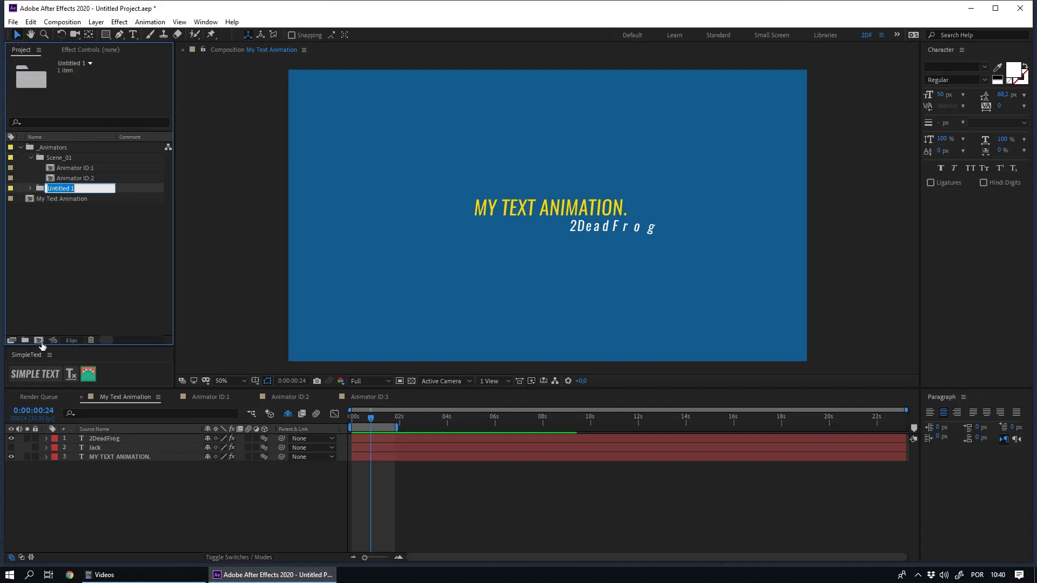
# Create a Scene_02 folder for Animator ID:3
pyautogui.write('Scene_02')
pyautogui.press('BackSpace')
pyautogui.write('02')
pyautogui.press('Return')
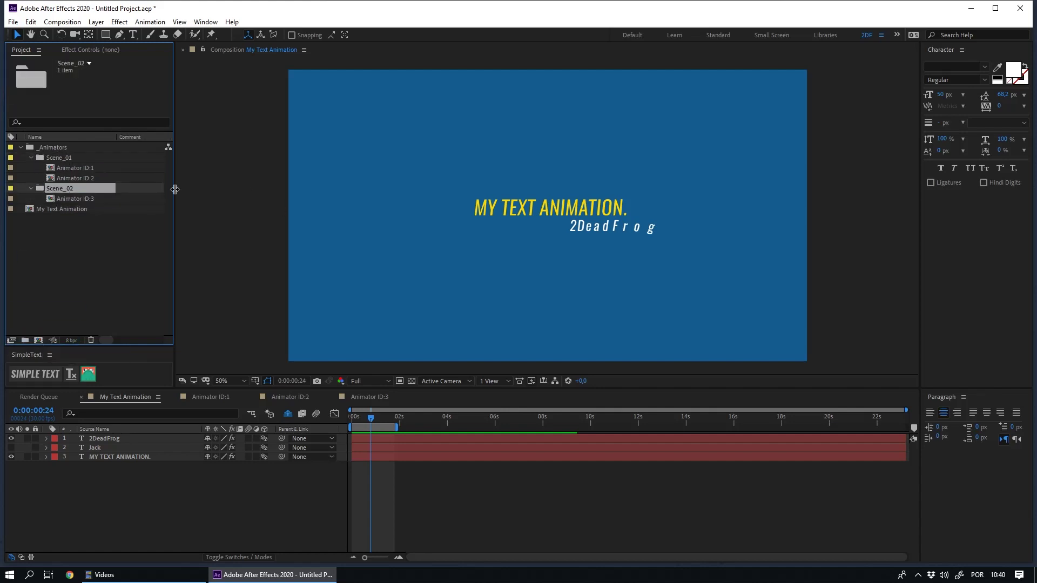
# Widen the Project panel, show the Comment column and comment Animator ID:1 'Falling Letters'
pyautogui.click(78, 167)
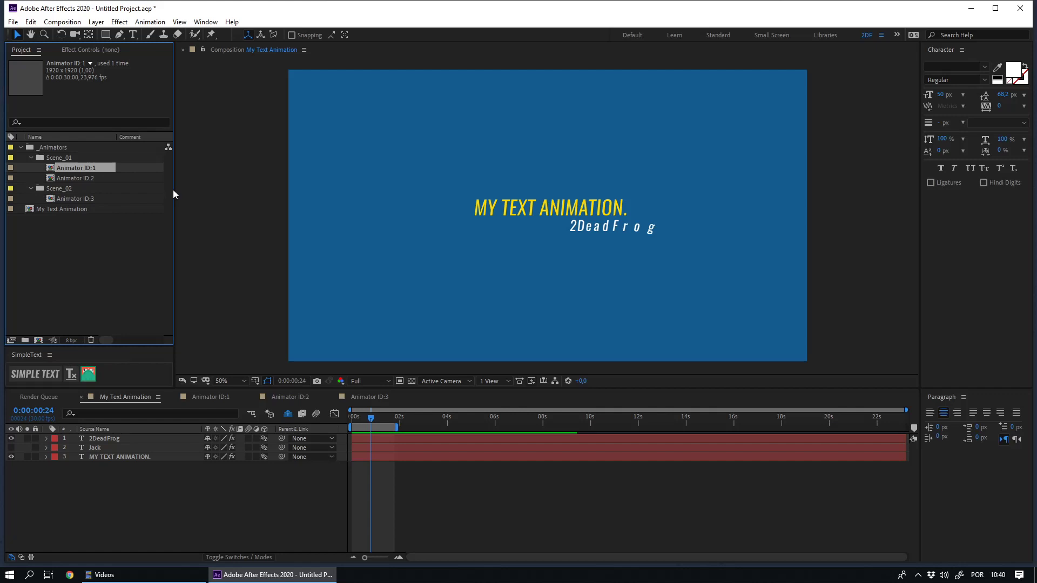
pyautogui.moveTo(176, 192); pyautogui.dragTo(218, 193)
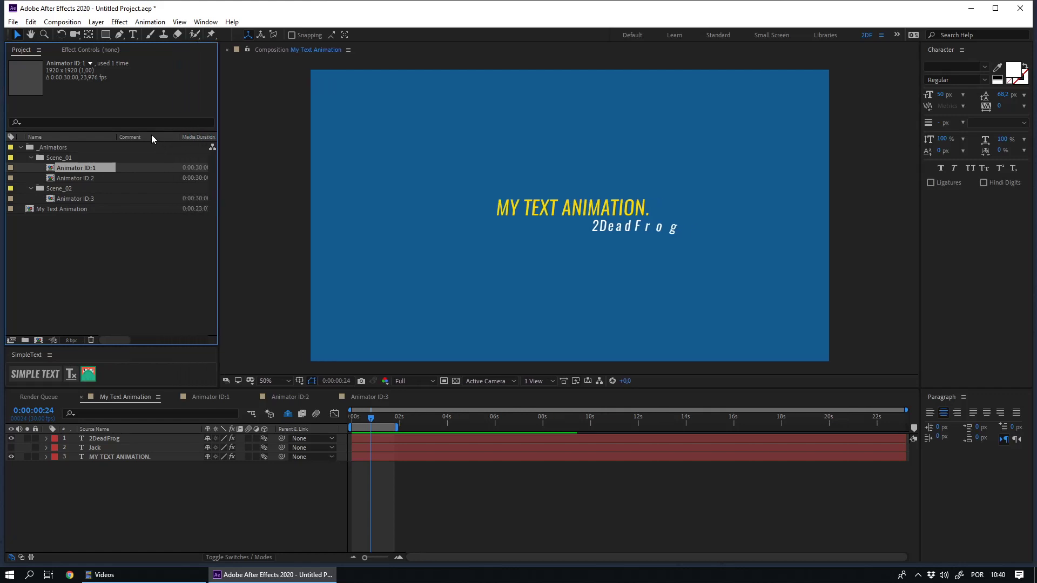
pyautogui.rightClick(151, 136)
pyautogui.moveTo(179, 173)
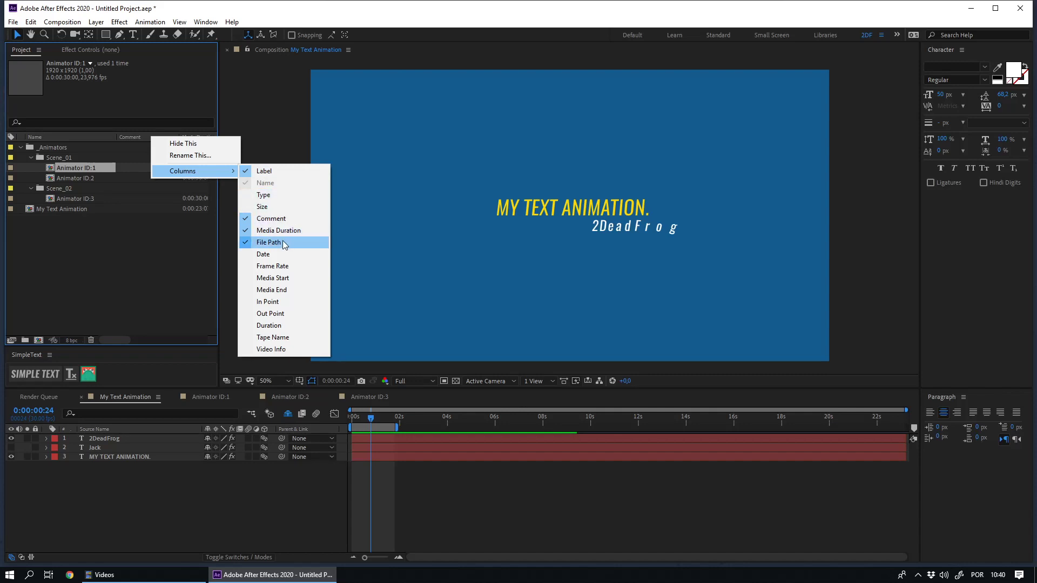
pyautogui.click(137, 167)
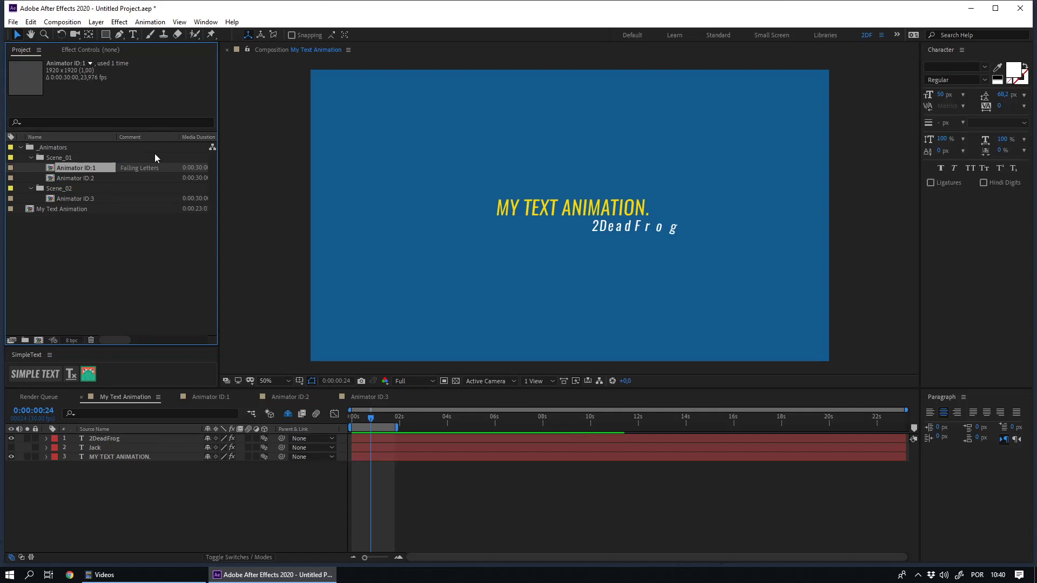
pyautogui.click(116, 438)
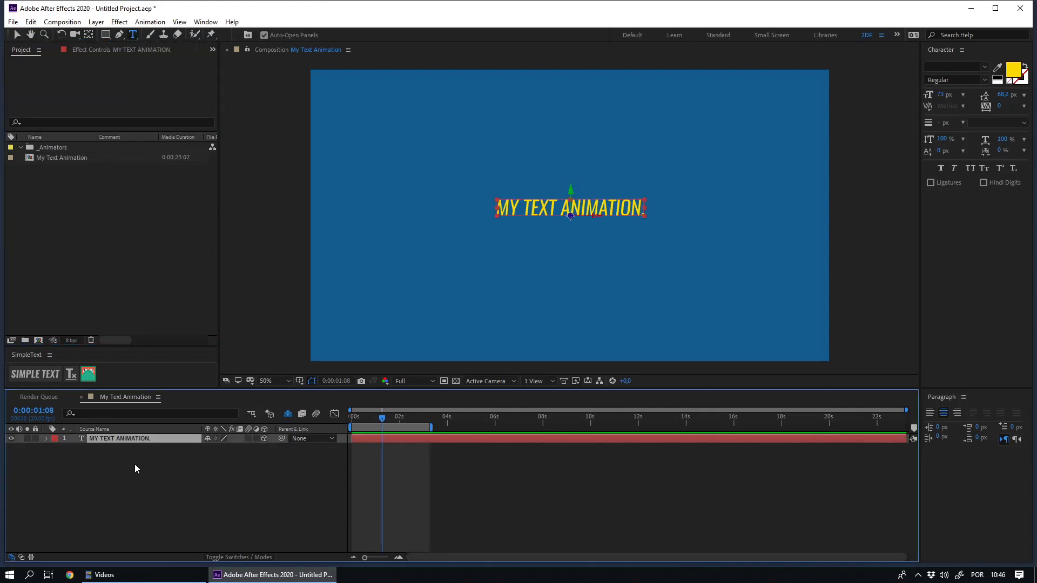
# Apply SimpleText to MY TEXT ANIMATION and bend Animator ID:1's motion path into an S-curve
pyautogui.click(41, 375)
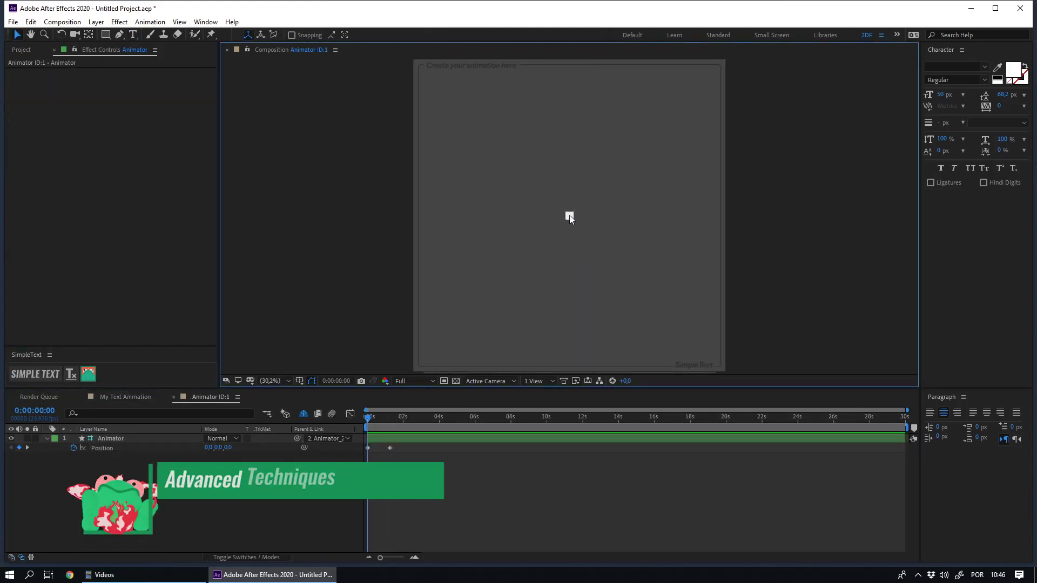
pyautogui.moveTo(569, 216); pyautogui.dragTo(749, 271)
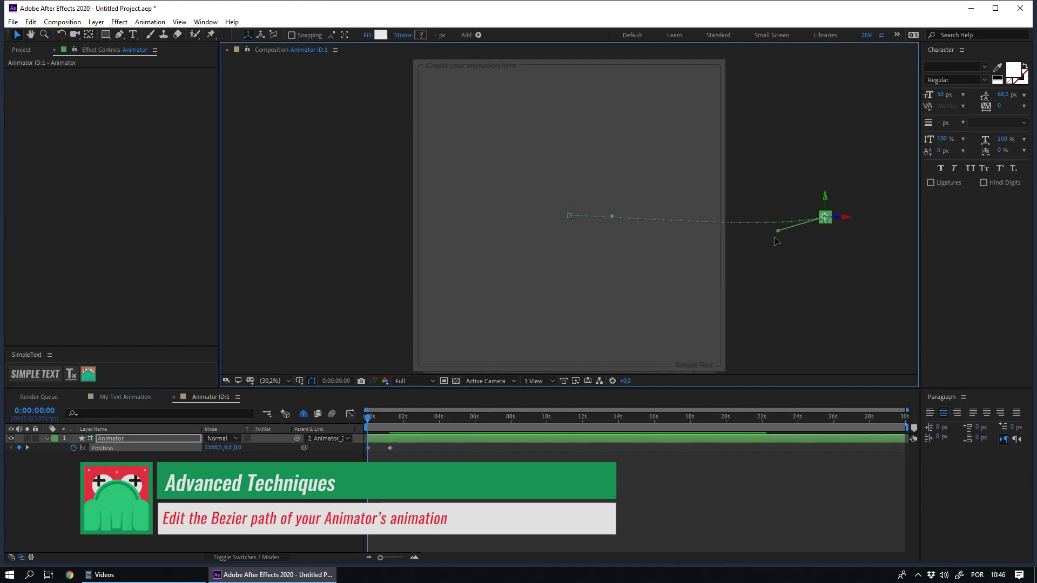
pyautogui.moveTo(612, 216); pyautogui.dragTo(713, 188)
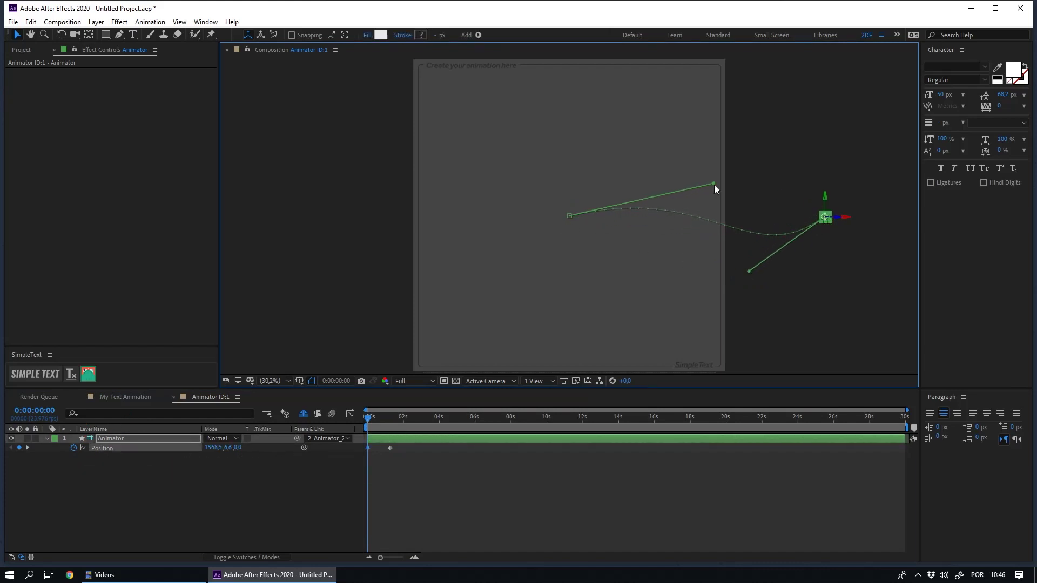
pyautogui.moveTo(378, 469); pyautogui.dragTo(412, 442)
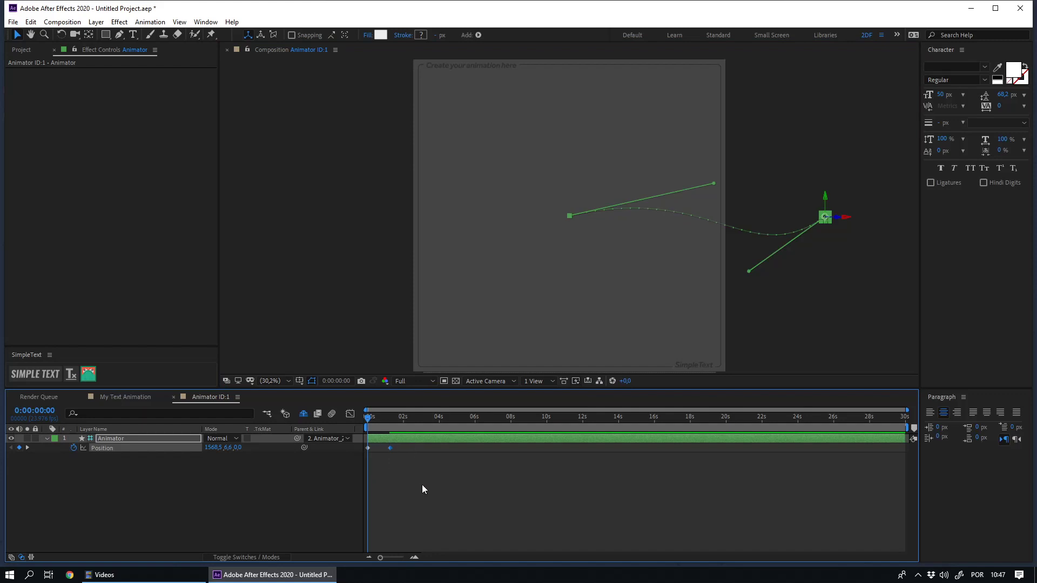
# Steepen the Position speed curve at the second keyframe and preview My Text Animation
pyautogui.click(350, 415)
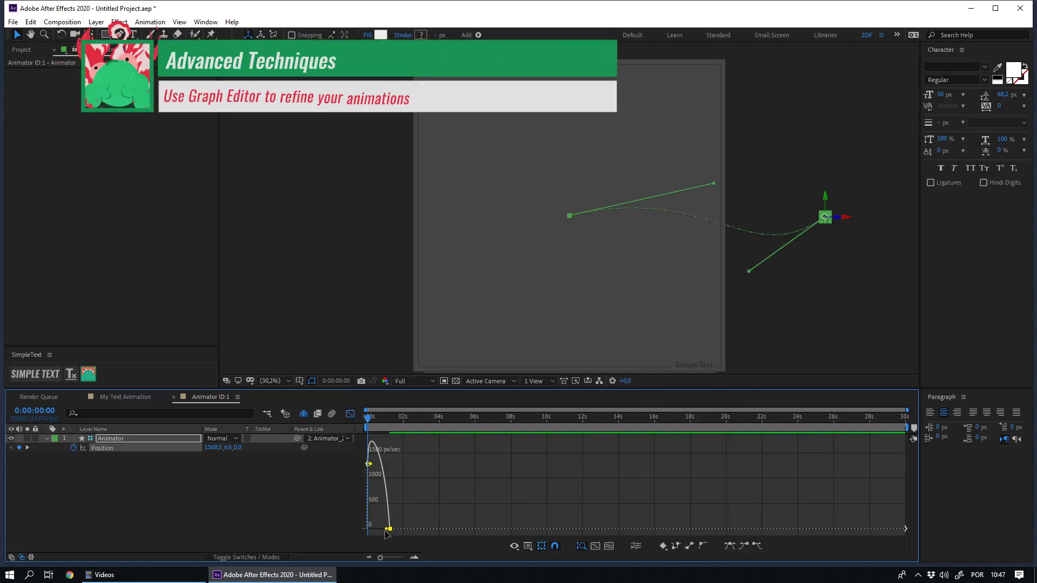
pyautogui.moveTo(387, 531); pyautogui.dragTo(375, 536)
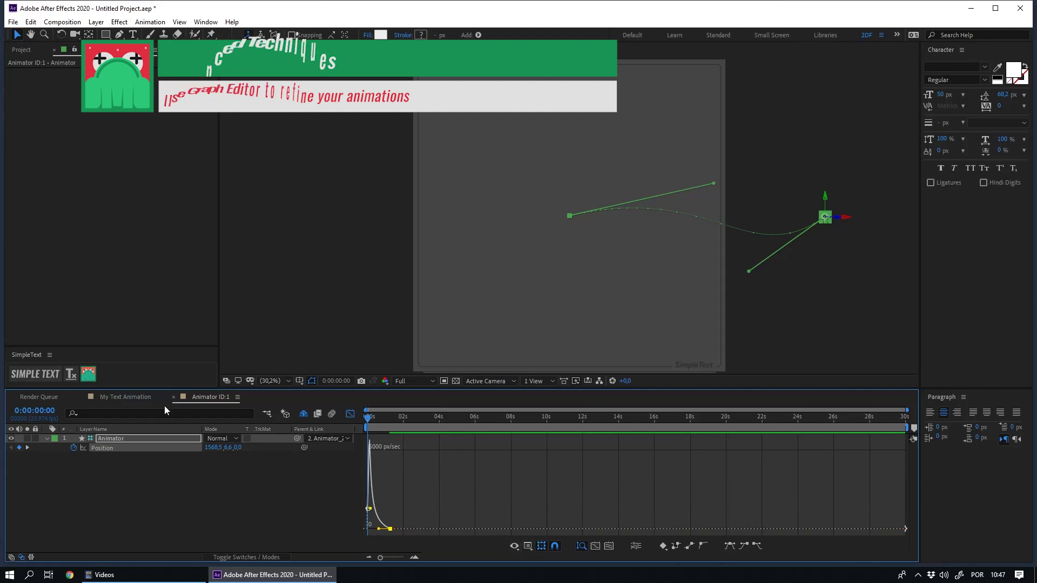
pyautogui.click(109, 397)
pyautogui.press('space')
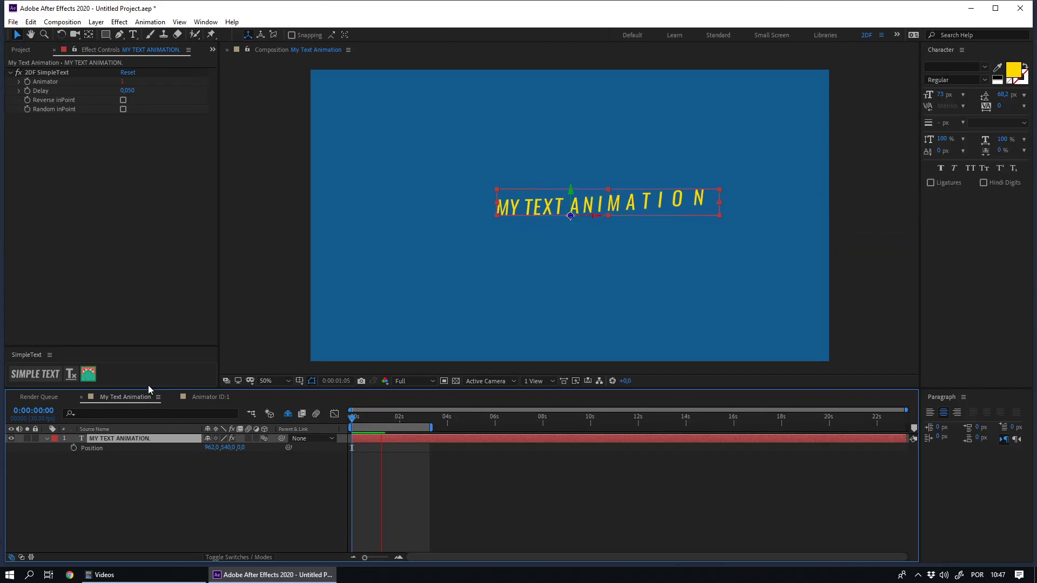
# In Animator ID:1, add a wiggle() expression to the Animator's Position
pyautogui.press('F2')
pyautogui.click(208, 398)
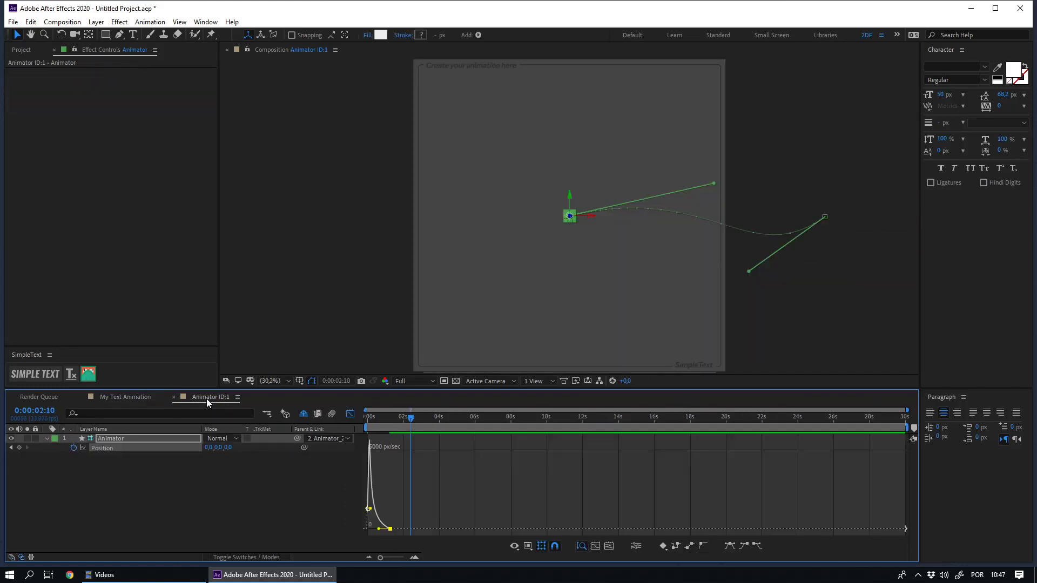
pyautogui.click(350, 414)
pyautogui.click(161, 492)
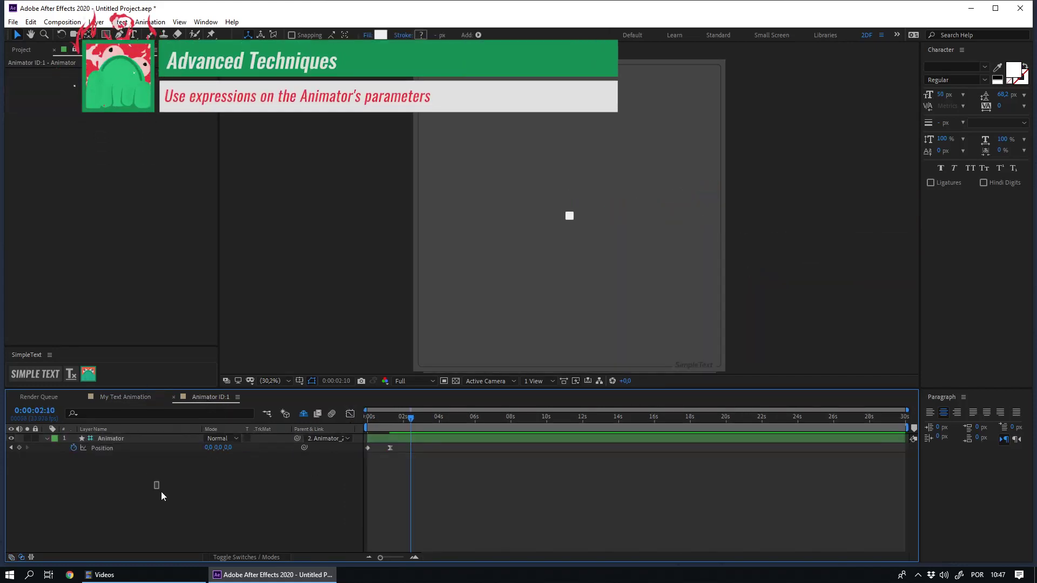
pyautogui.click(115, 448)
pyautogui.keyDown('alt'); pyautogui.click(73, 448); pyautogui.keyUp('alt')
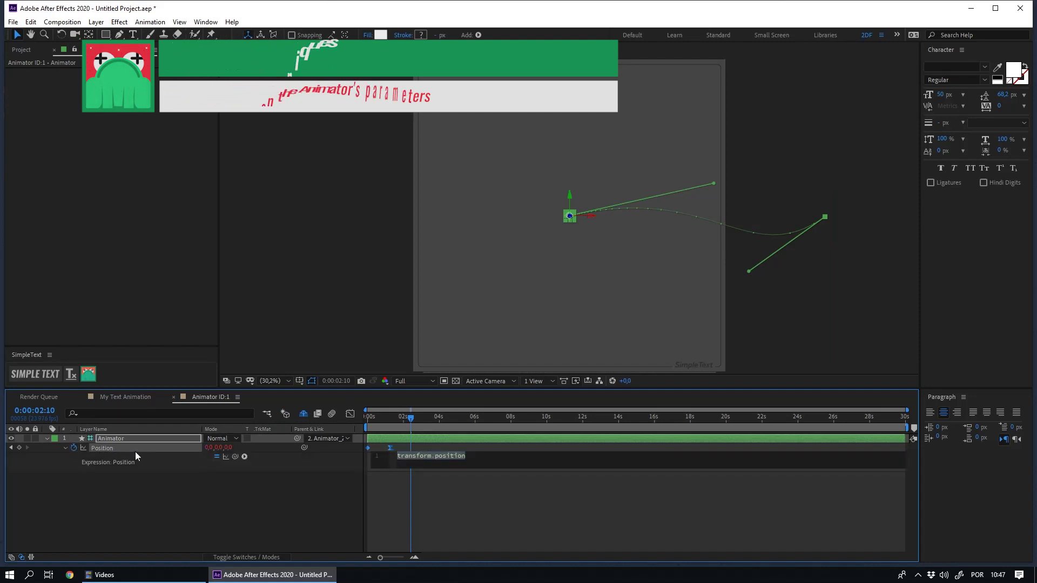
pyautogui.write('wiggl')
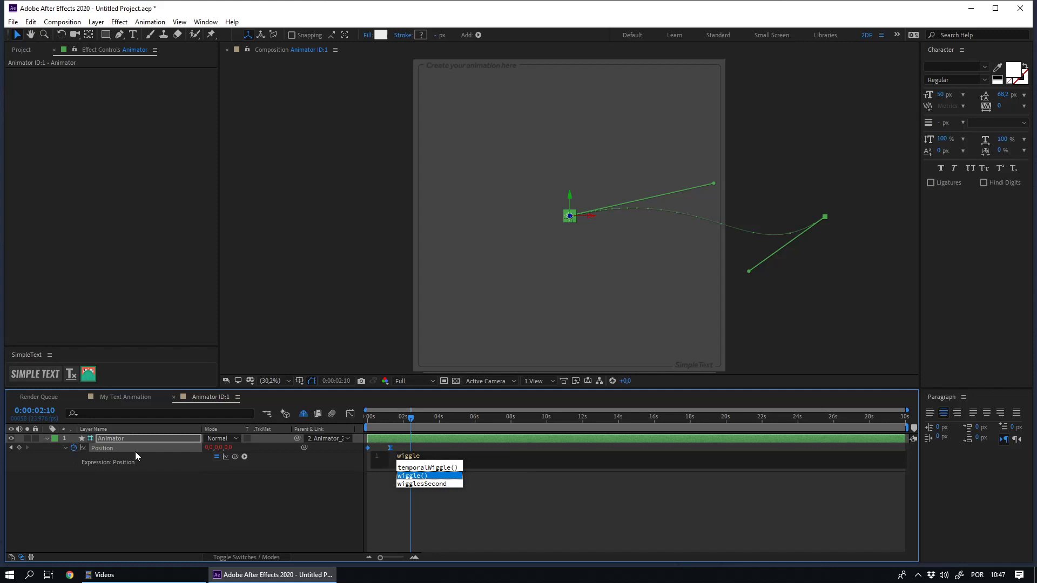
pyautogui.write('e')
pyautogui.press('Return')
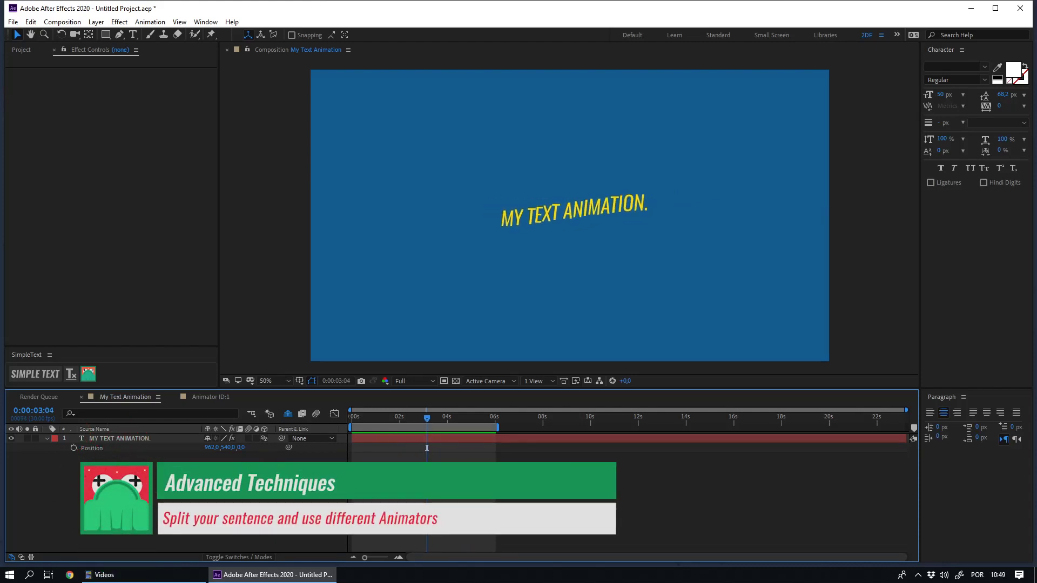
# Duplicate the MY TEXT ANIMATION. layer and cut the top copy's text down to MY TEXT
pyautogui.click(106, 439)
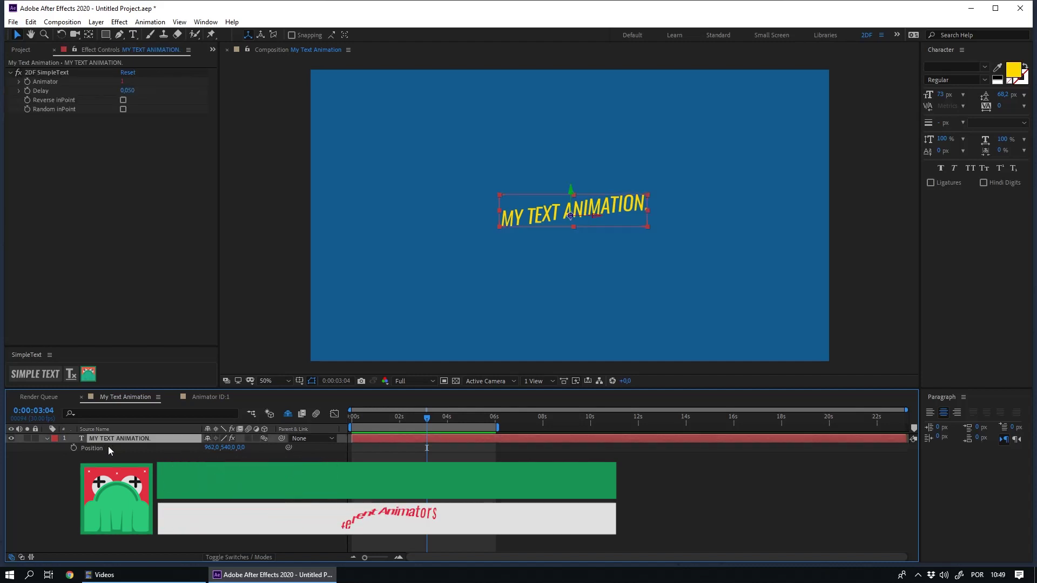
pyautogui.hotkey('ctrl', 'd')
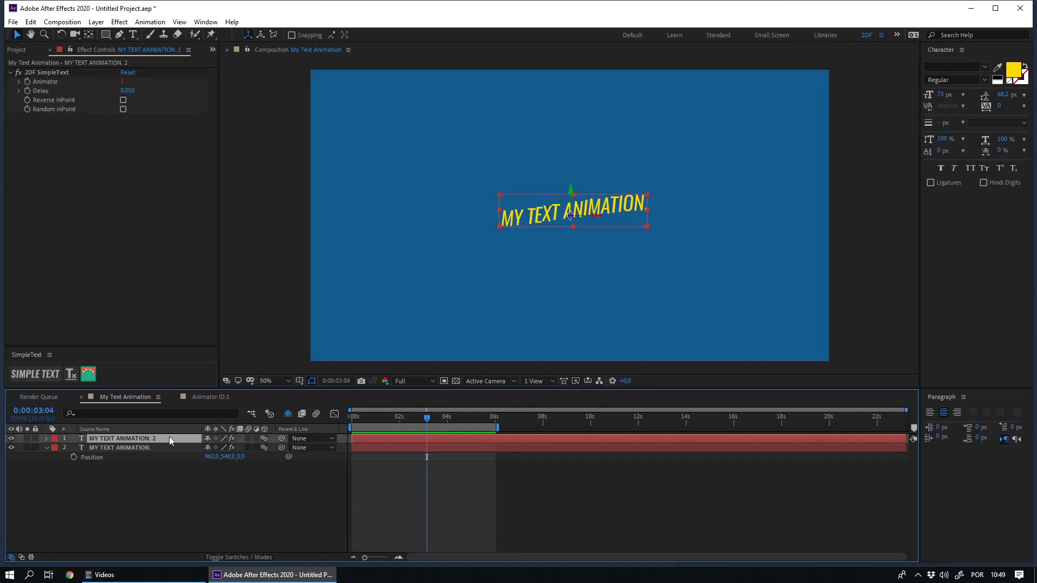
pyautogui.doubleClick(128, 437)
pyautogui.doubleClick(562, 216)
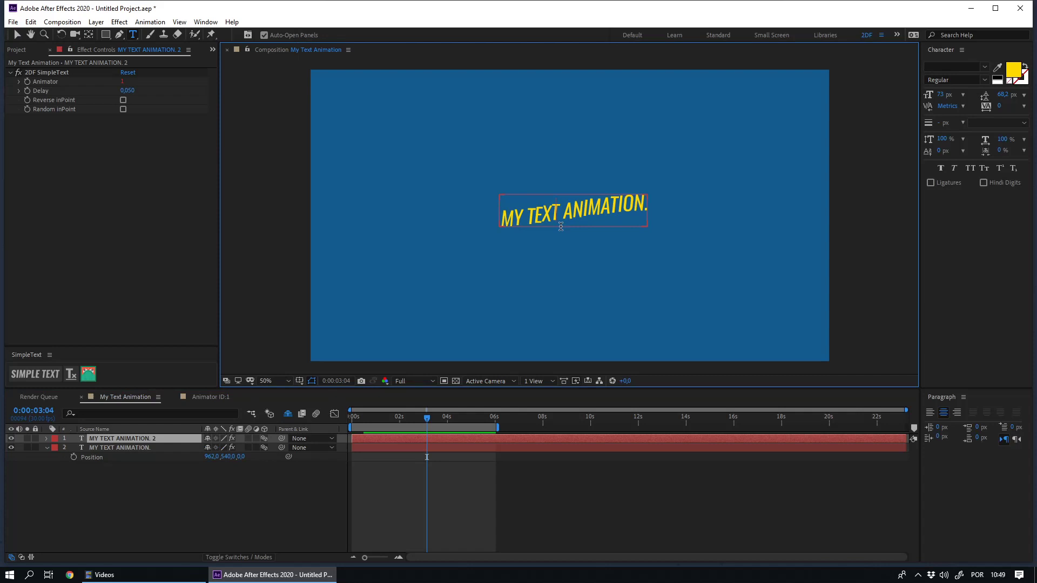
pyautogui.press('BackSpace')
pyautogui.click(103, 506)
# Delete MY TEXT from the second layer so it reads ANIMATION
pyautogui.click(69, 445)
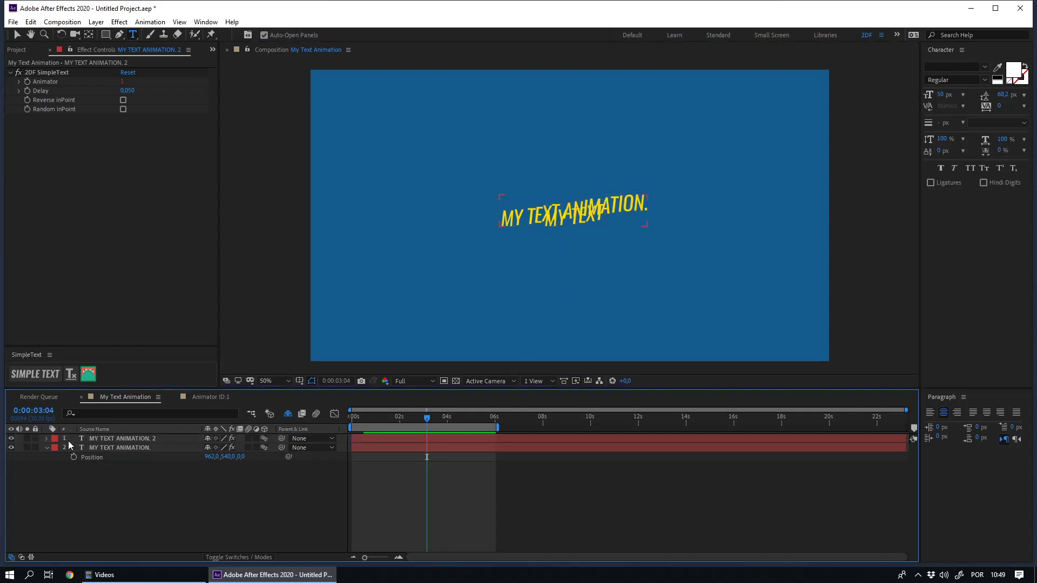
pyautogui.doubleClick(109, 449)
pyautogui.moveTo(568, 201); pyautogui.dragTo(501, 216)
pyautogui.press('BackSpace')
pyautogui.click(118, 535)
# Move MY TEXT left and ANIMATION. right, and enable Reverse inPoint on ANIMATION
pyautogui.click(122, 438)
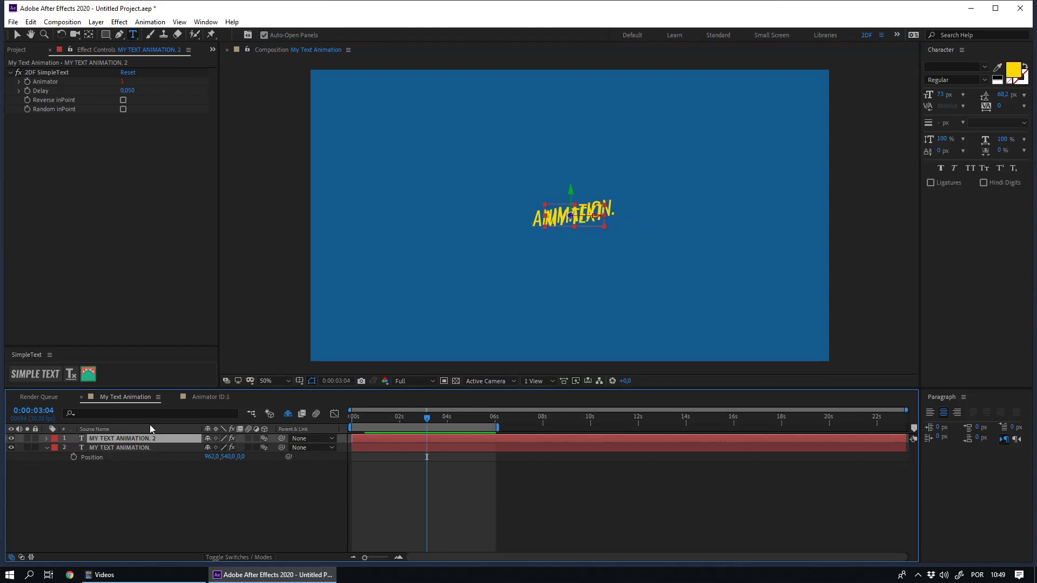
pyautogui.press('v')
pyautogui.moveTo(558, 221); pyautogui.dragTo(519, 221)
pyautogui.click(587, 221)
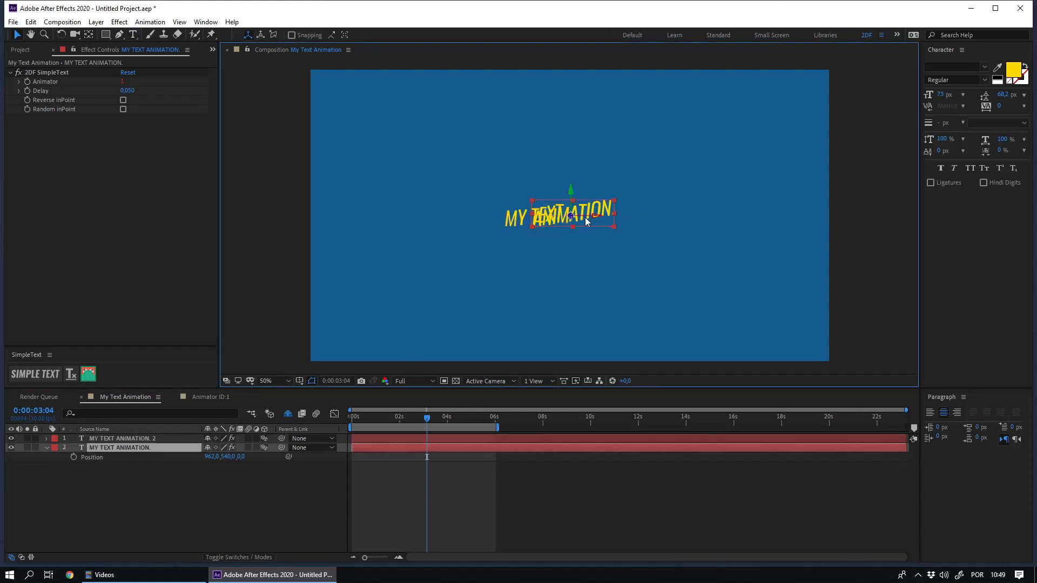
pyautogui.moveTo(590, 207); pyautogui.dragTo(620, 208)
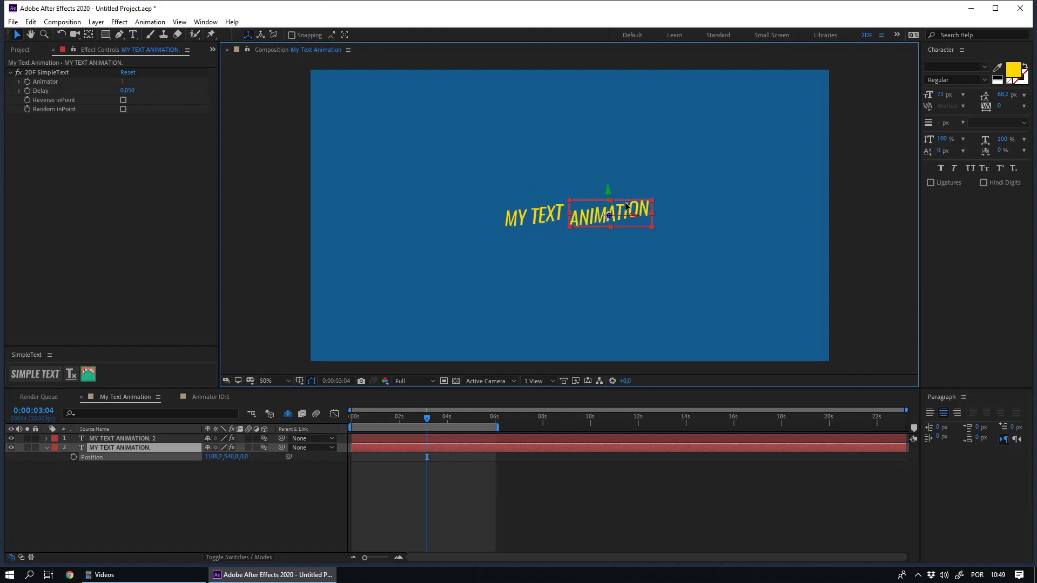
pyautogui.click(364, 476)
pyautogui.press('Home')
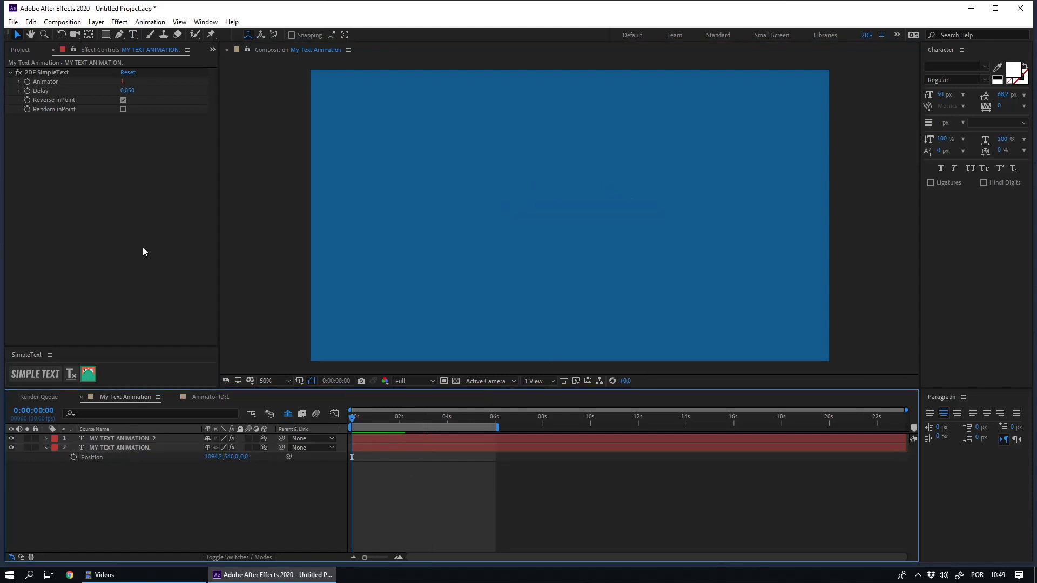
pyautogui.click(29, 51)
# Duplicate Animator ID:1 as Animator ID:2 and reshape its square's start position and path curve
pyautogui.click(56, 158)
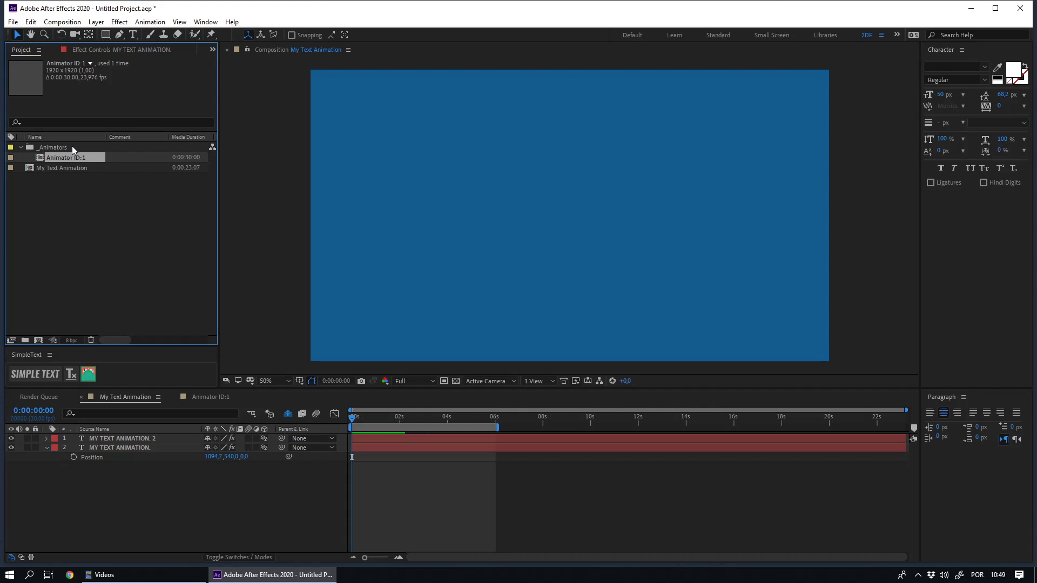
pyautogui.hotkey('ctrl', 'd')
pyautogui.doubleClick(59, 170)
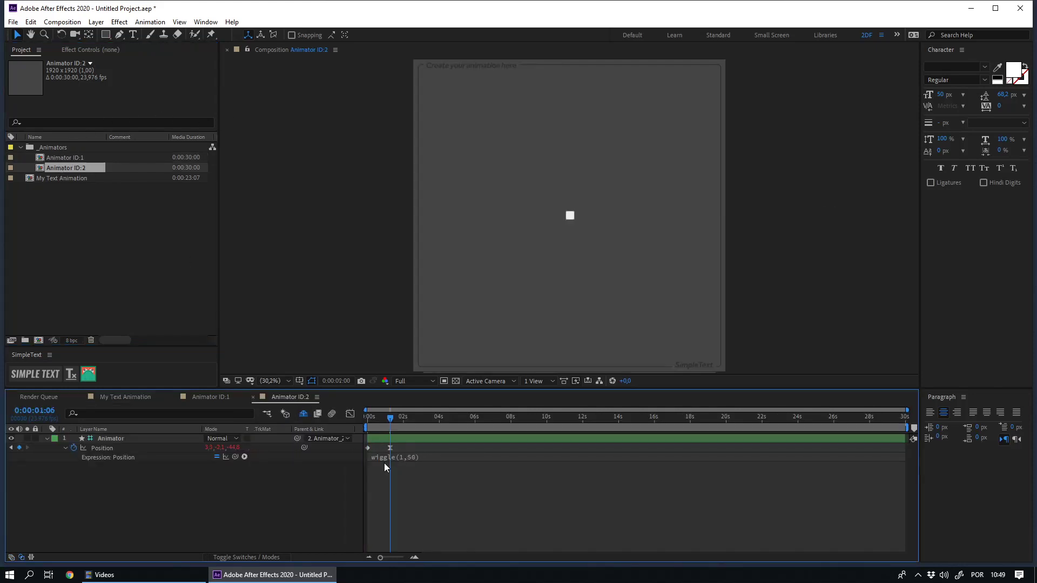
pyautogui.moveTo(828, 213); pyautogui.dragTo(332, 213)
pyautogui.moveTo(256, 271); pyautogui.dragTo(451, 184)
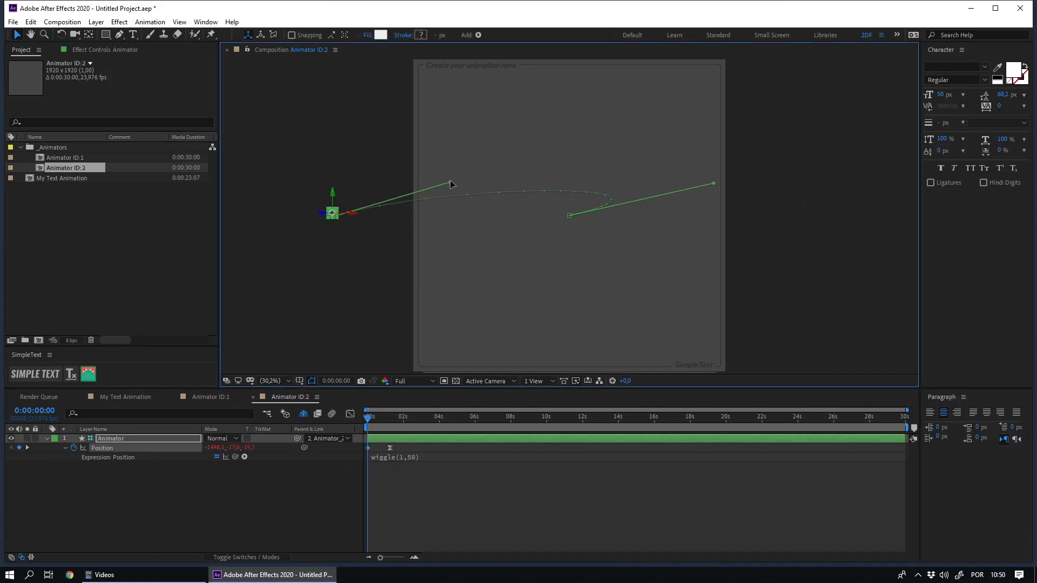
pyautogui.moveTo(714, 184); pyautogui.dragTo(599, 221)
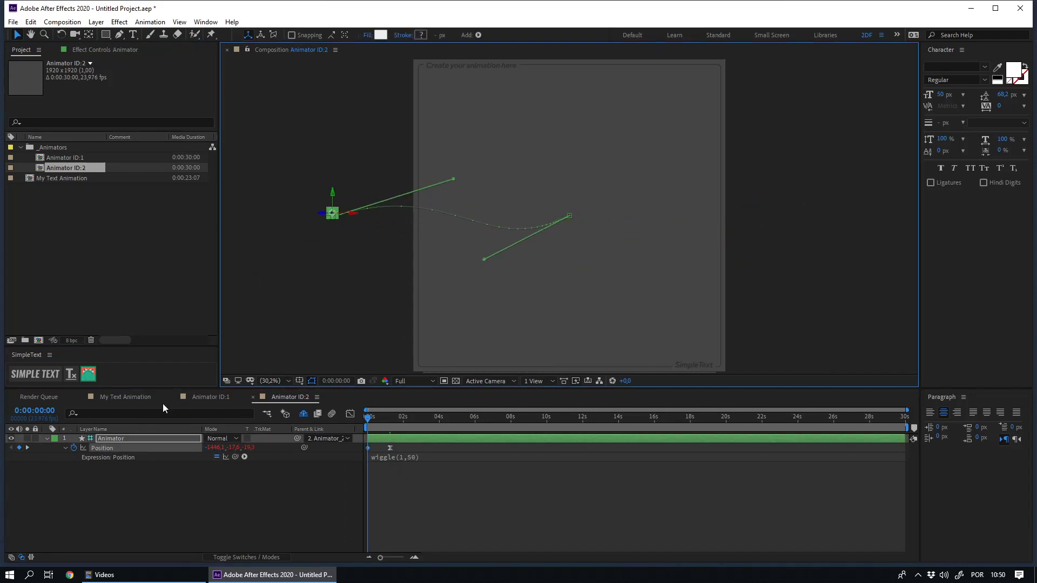
# In Animator ID:2, add a later Position keyframe with the square moved to the top
pyautogui.click(125, 397)
pyautogui.click(155, 127)
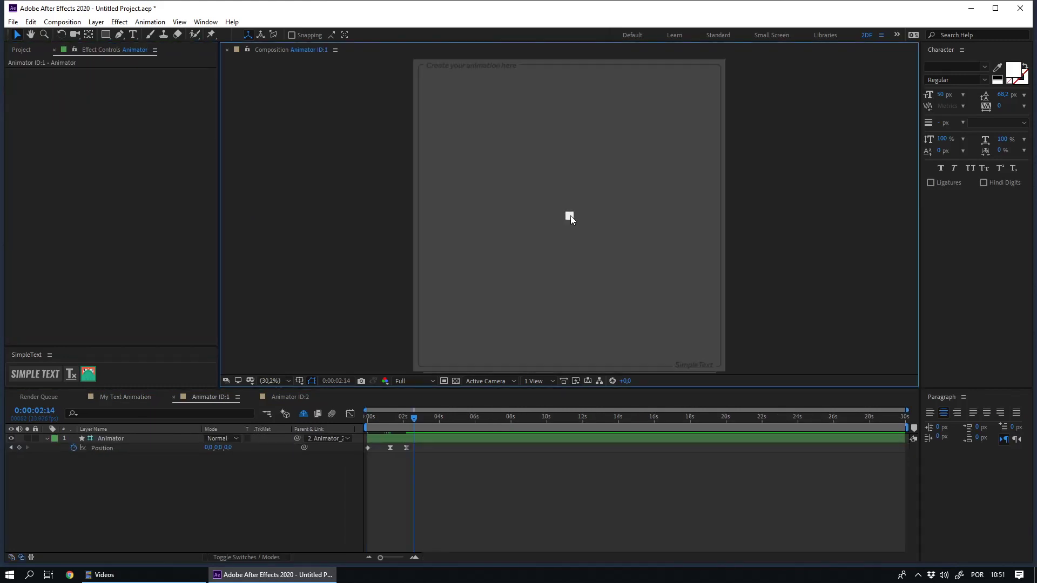
pyautogui.click(567, 215)
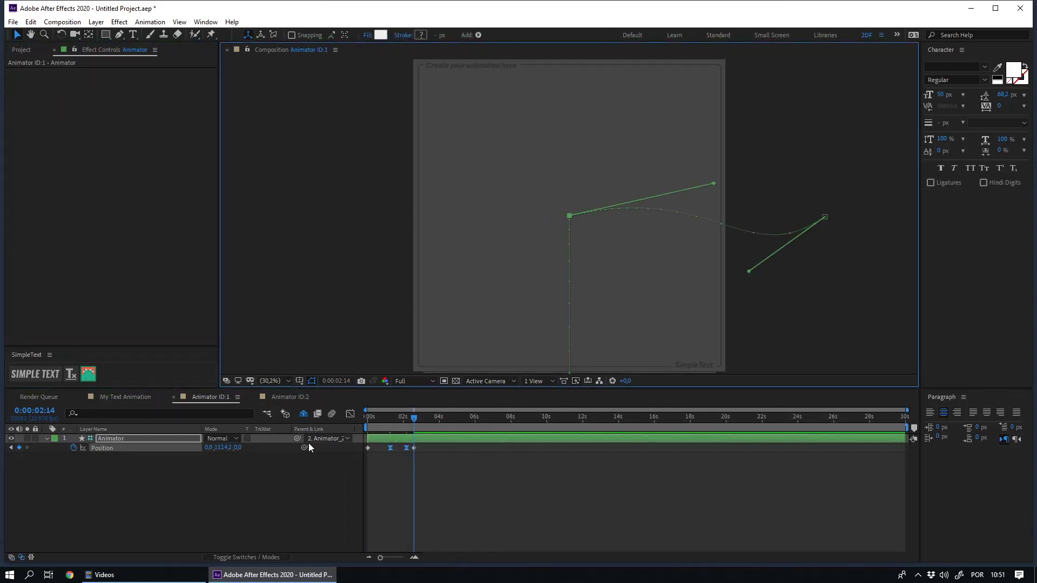
pyautogui.click(290, 397)
pyautogui.click(102, 448)
pyautogui.hotkey('shift', 'pagedown')
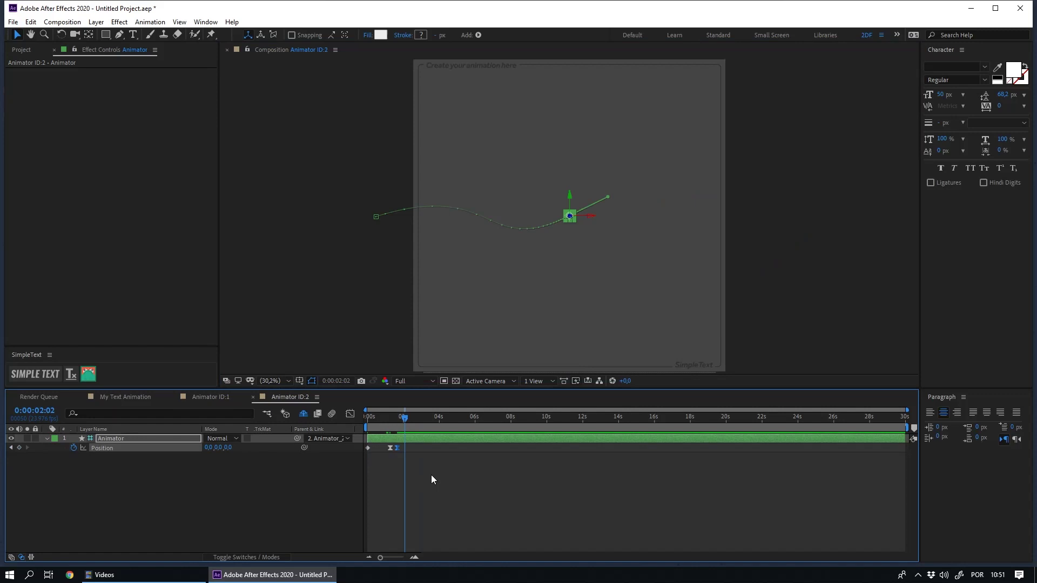
pyautogui.moveTo(567, 215); pyautogui.dragTo(578, 98)
pyautogui.moveTo(607, 197); pyautogui.dragTo(572, 210)
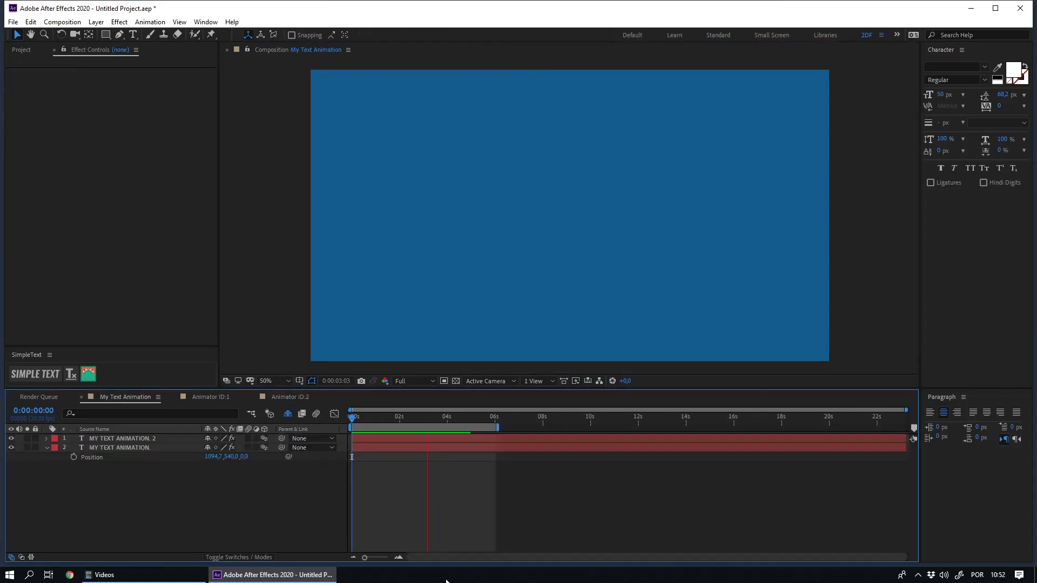